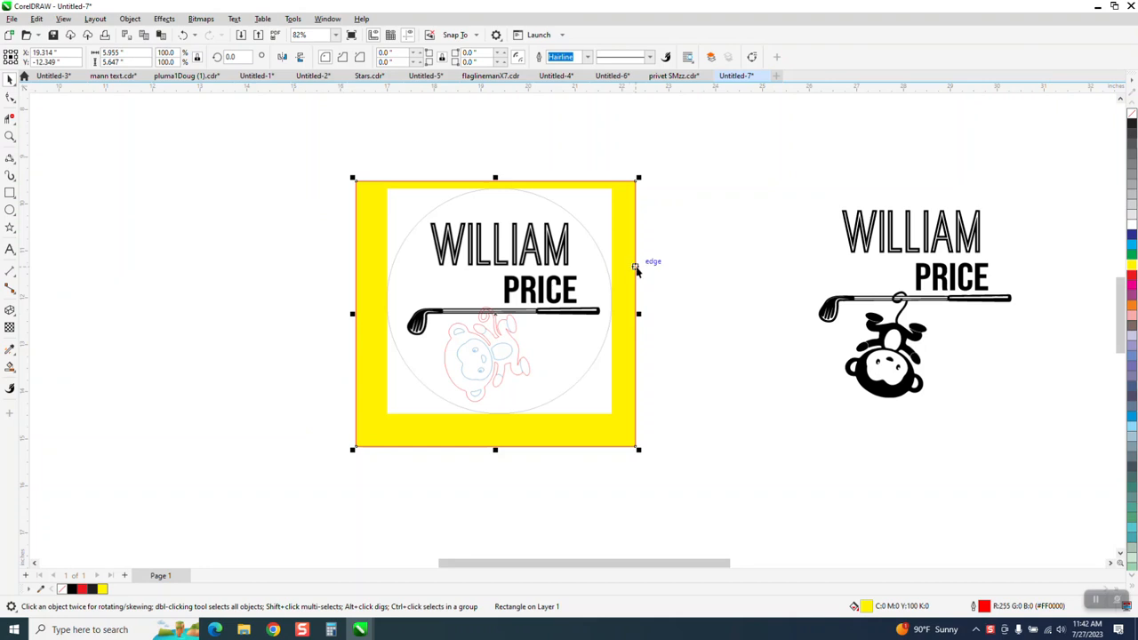
Drag the yellow square behind the right-hand logo and shift the circular bitmap into place.
mouse_move(635, 267)
mouse_down()
mouse_move(973, 231)
mouse_move(1085, 238)
mouse_move(1049, 247)
mouse_up()
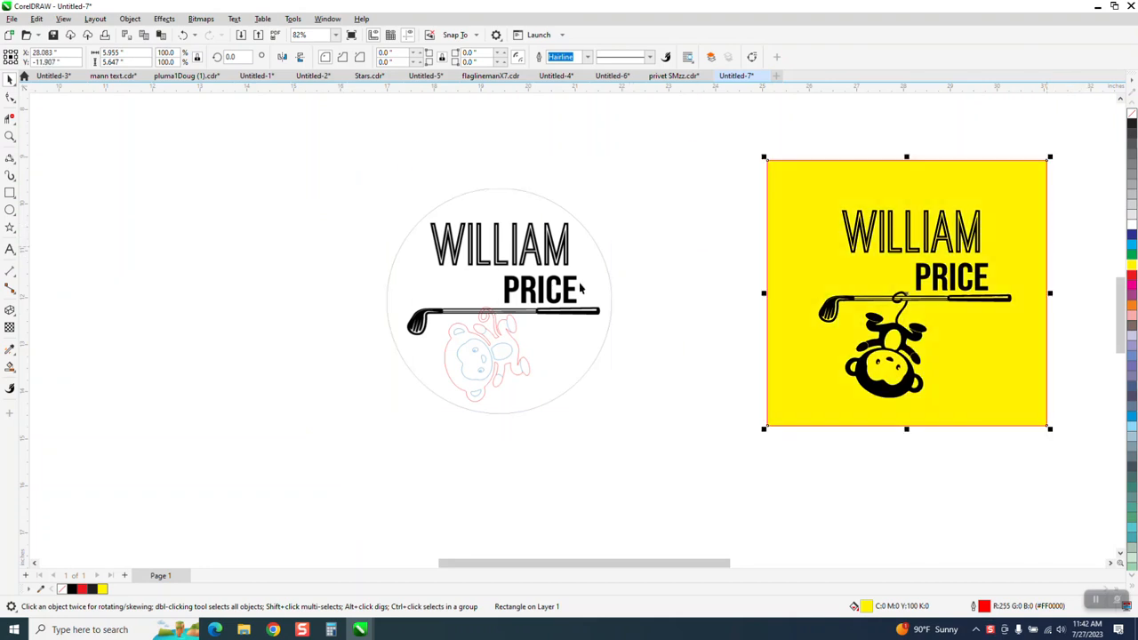
click(530, 288)
drag(530, 287, 561, 255)
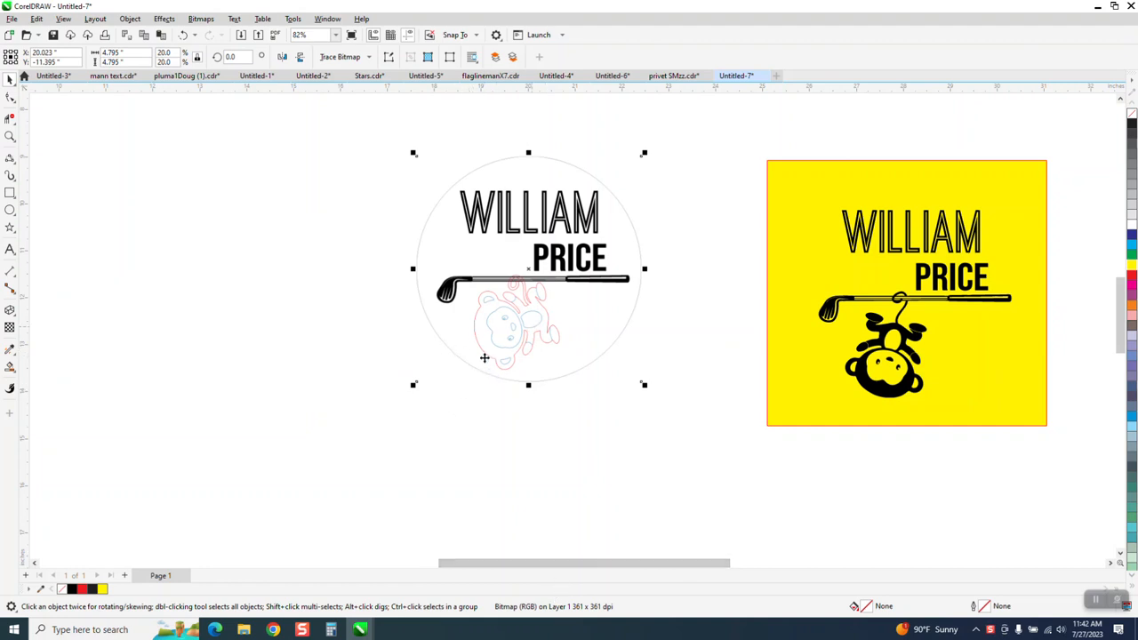
drag(511, 323, 503, 349)
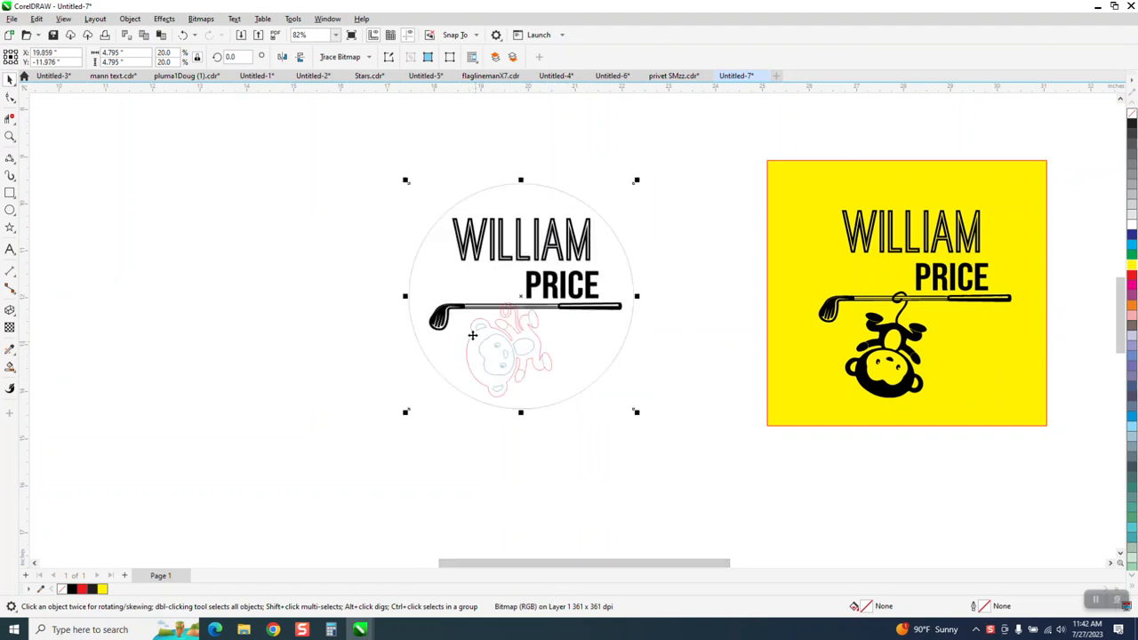
Zoom in on the circular logo and reselect the bitmap.
click(11, 136)
drag(402, 198, 731, 418)
click(9, 79)
click(435, 338)
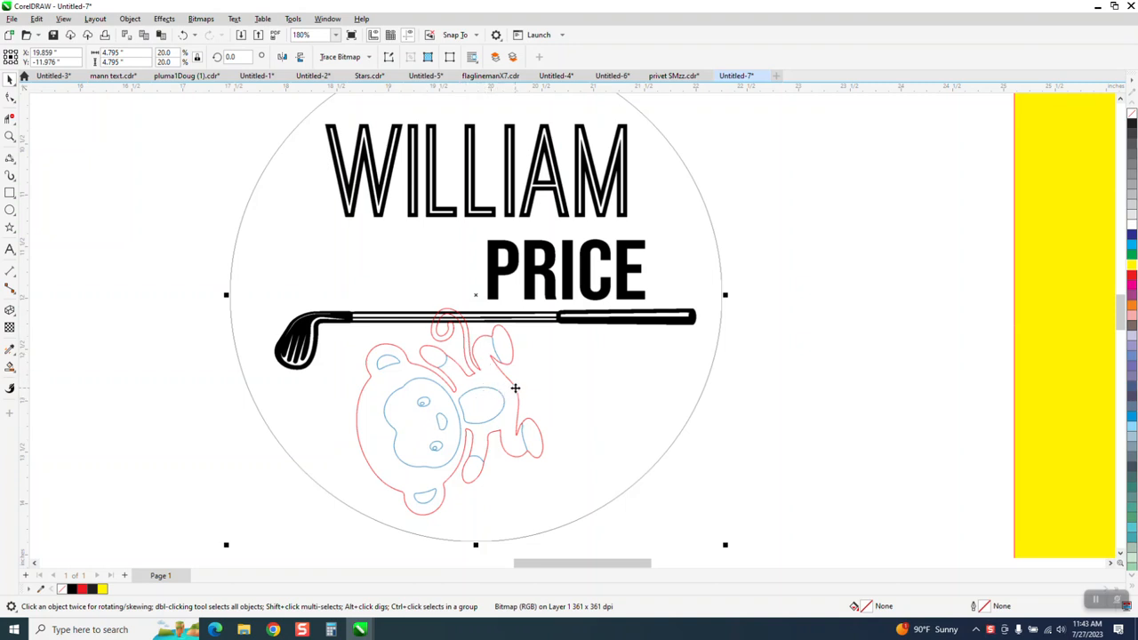
Move the yellow square away and back so it sits behind the black logo.
scroll(534, 376, down, 3)
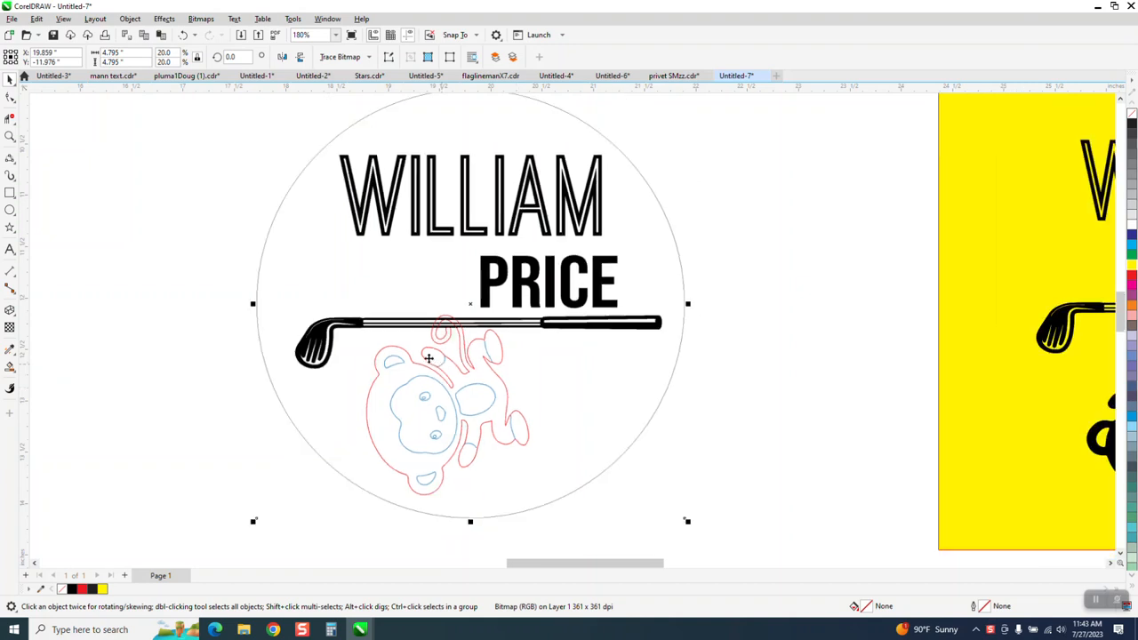
drag(695, 300, 941, 543)
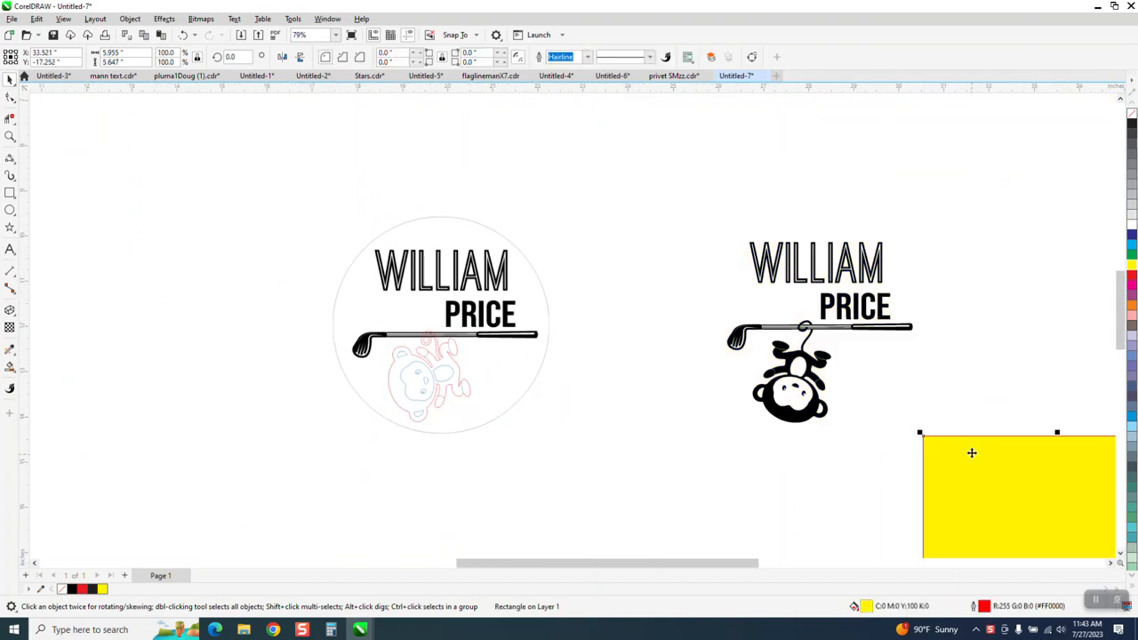
drag(1032, 481, 809, 253)
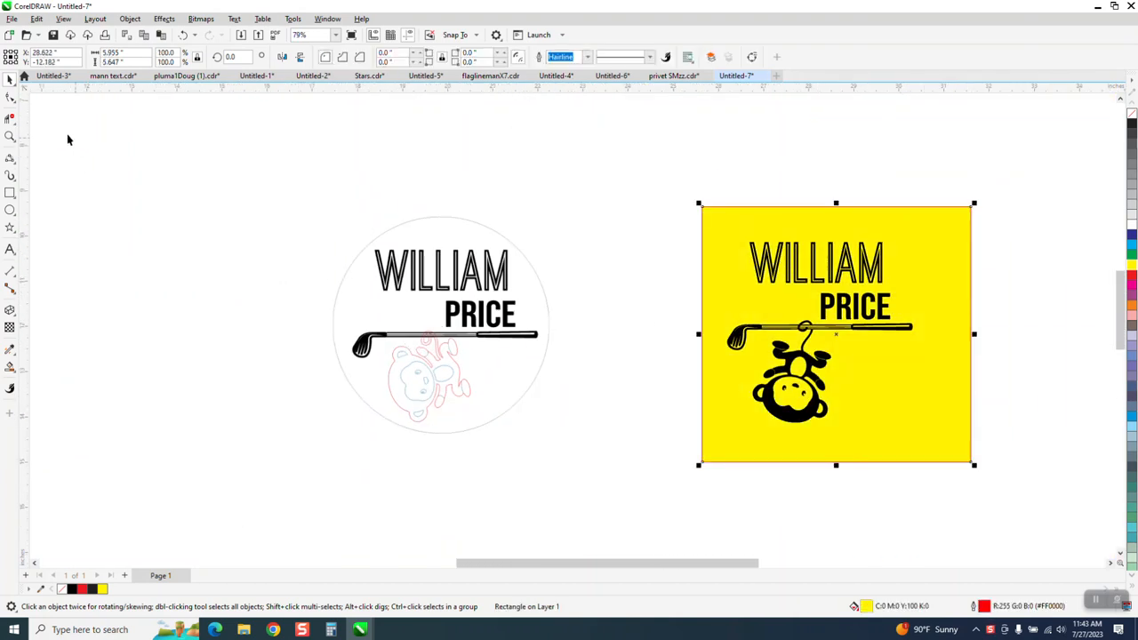
click(10, 135)
Zoom in to inspect the golf club grip near PRICE and the letter E.
drag(708, 249, 969, 438)
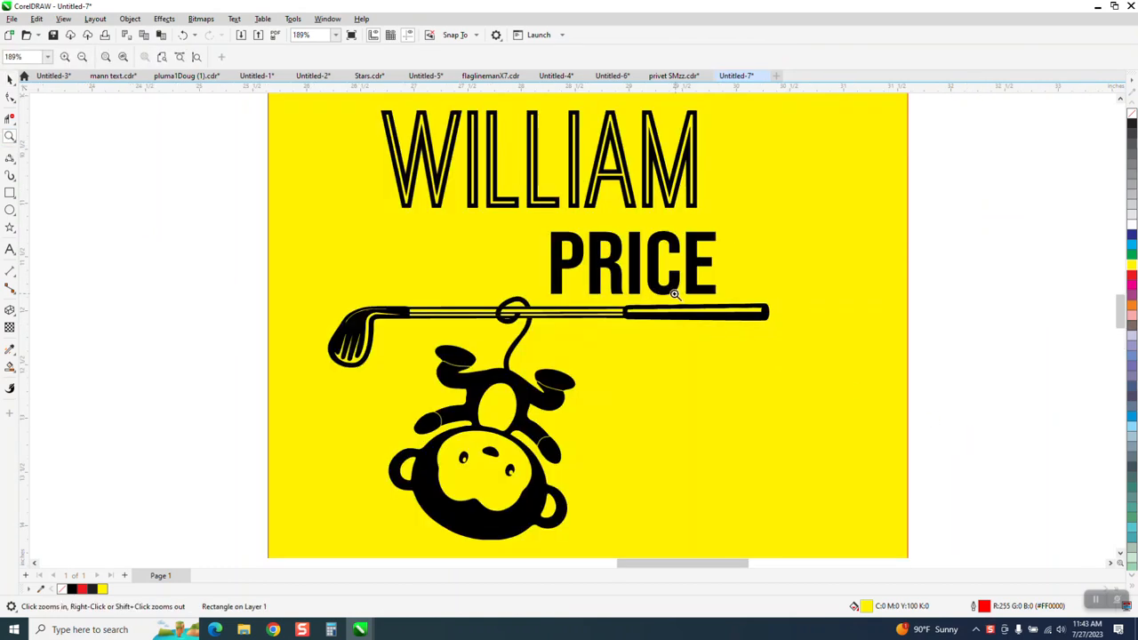
drag(647, 293, 722, 340)
scroll(661, 285, down, 1)
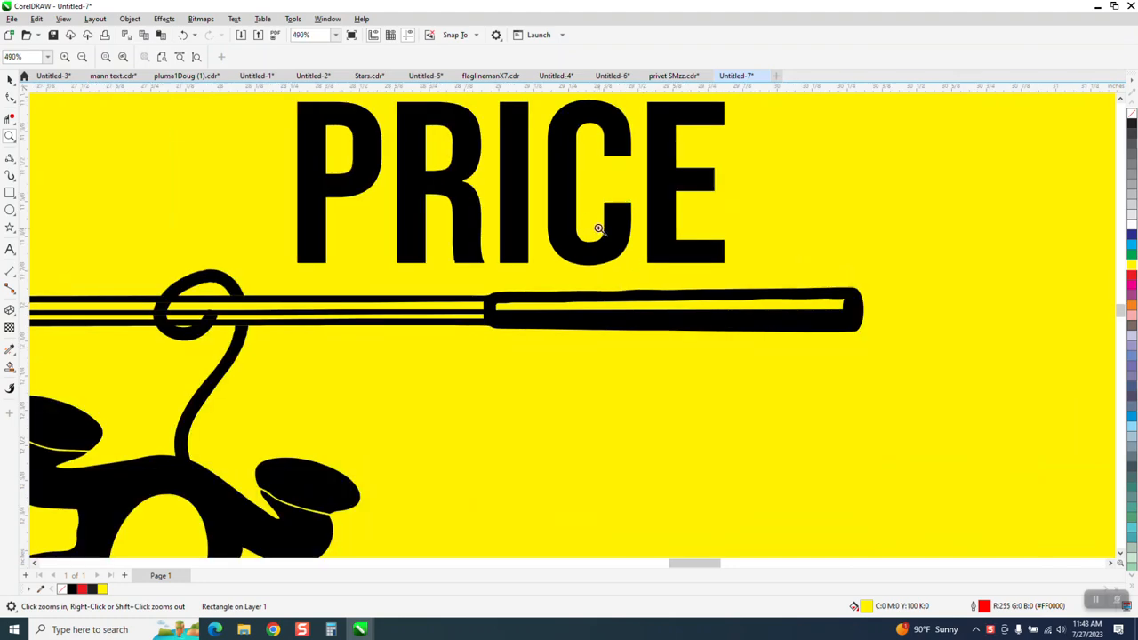
drag(596, 225, 699, 275)
scroll(630, 267, down, 1)
scroll(630, 267, down, 4)
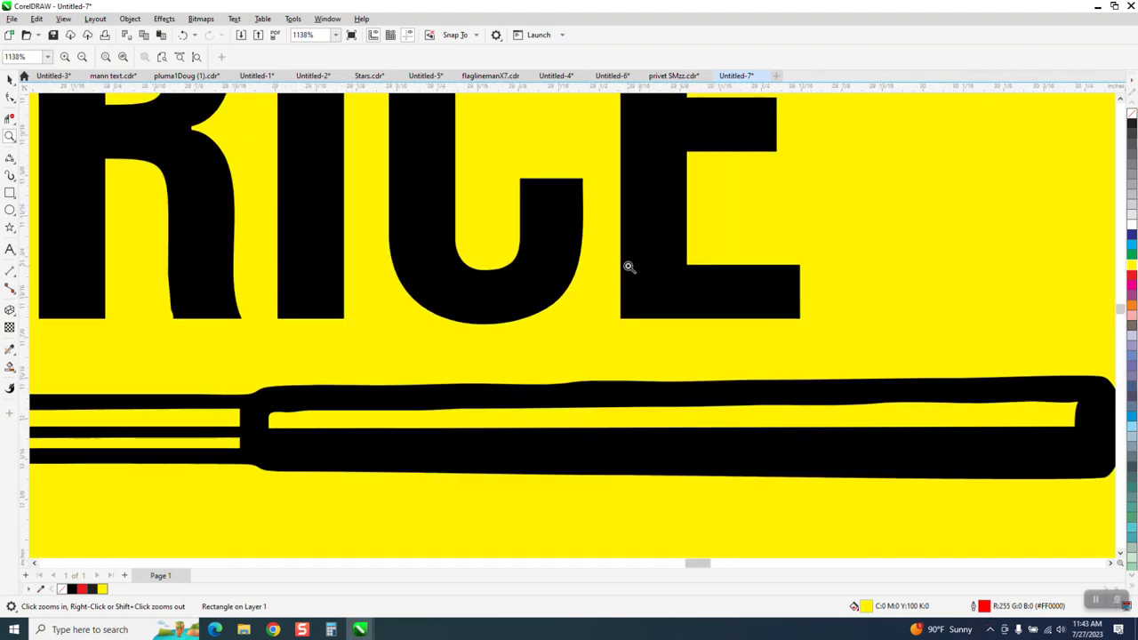
scroll(630, 266, down, 3)
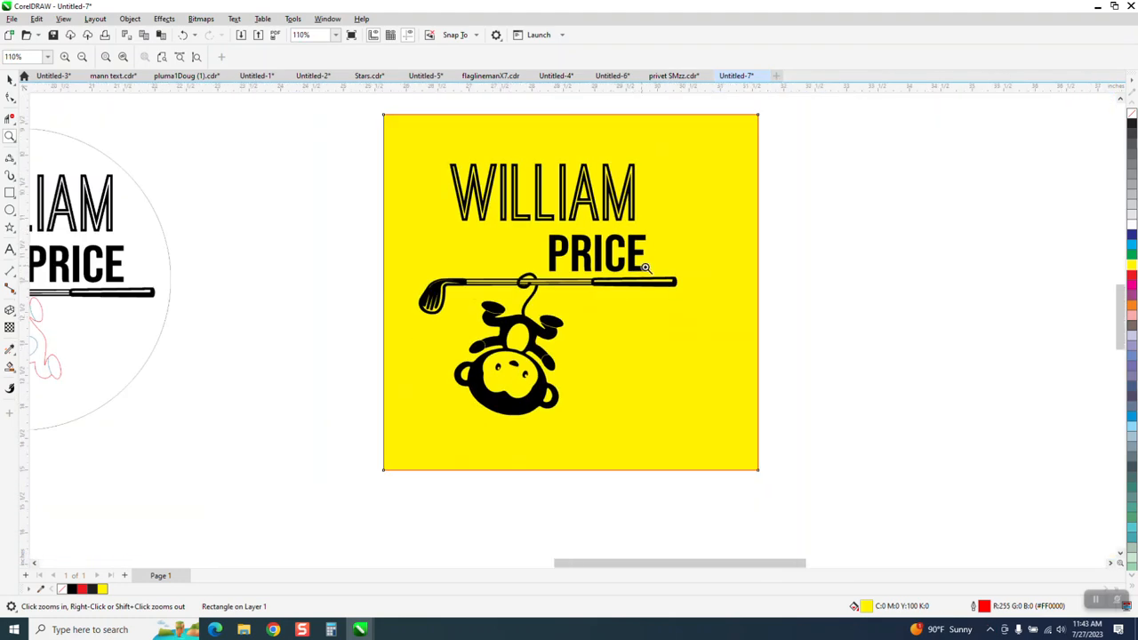
Marquee-select all 34 objects of the yellow design and nudge it right.
click(9, 78)
drag(413, 134, 433, 158)
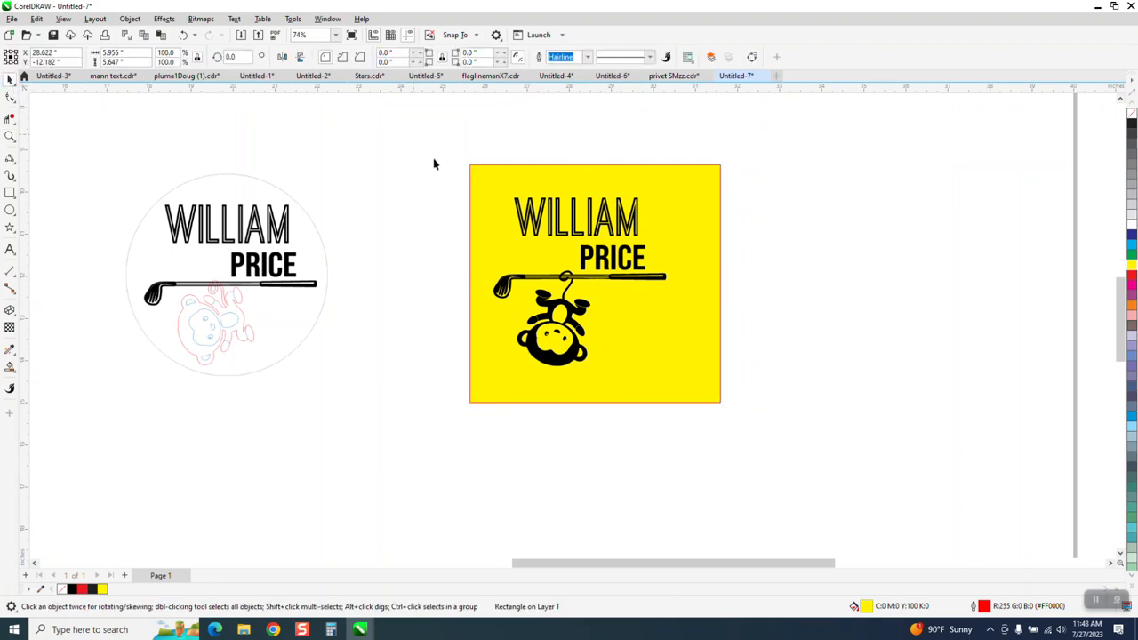
drag(836, 462, 836, 461)
key(Right)
key(Right)
key(Right)
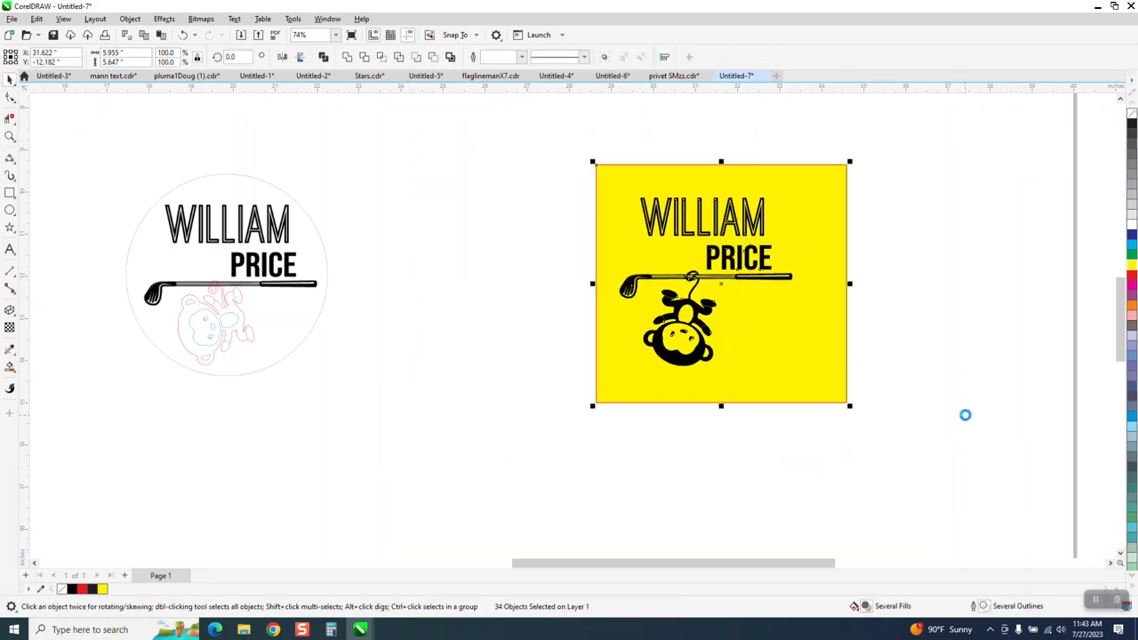
click(252, 285)
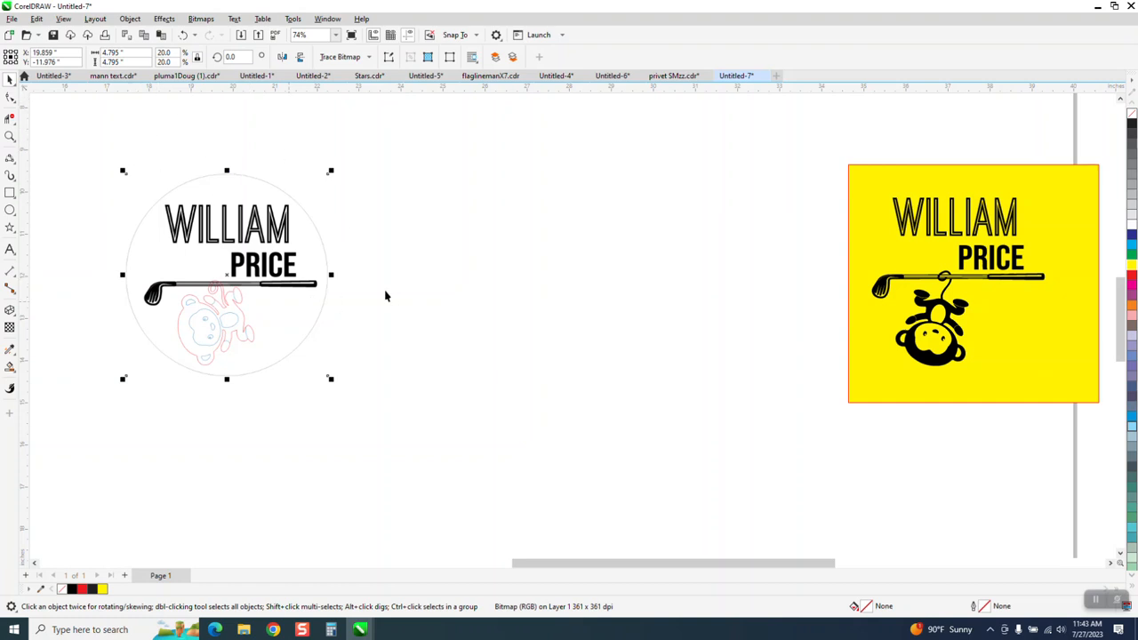
Set the nudge distance to 5.
click(125, 101)
click(401, 57)
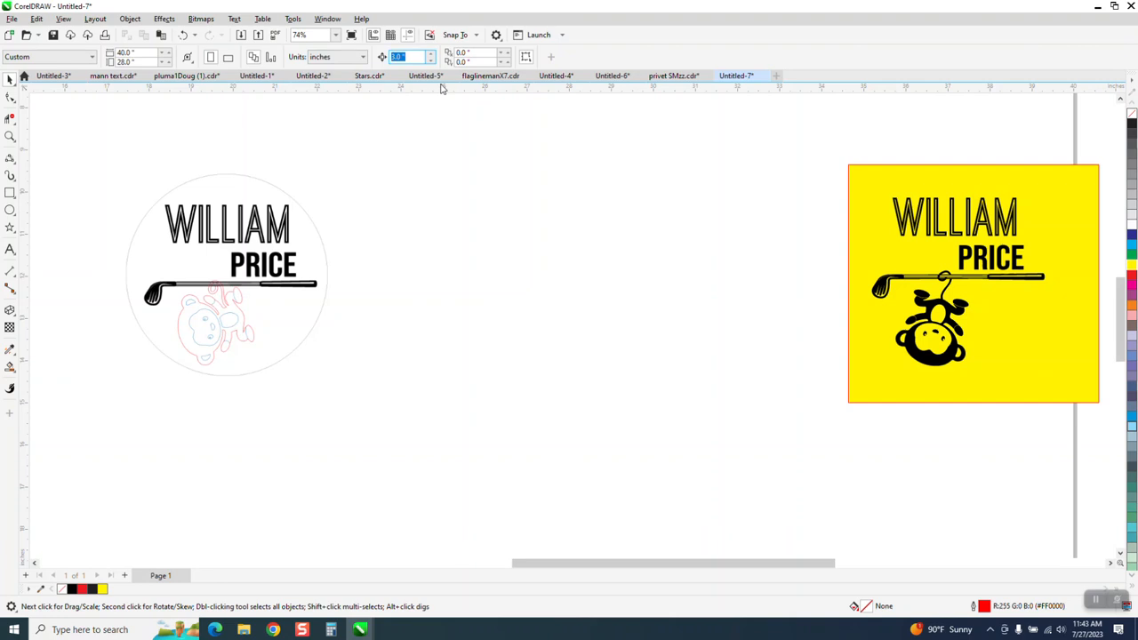
text(5)
Trace the circular bitmap with Outline Trace > Clipart and accept the PowerTRACE result.
click(278, 230)
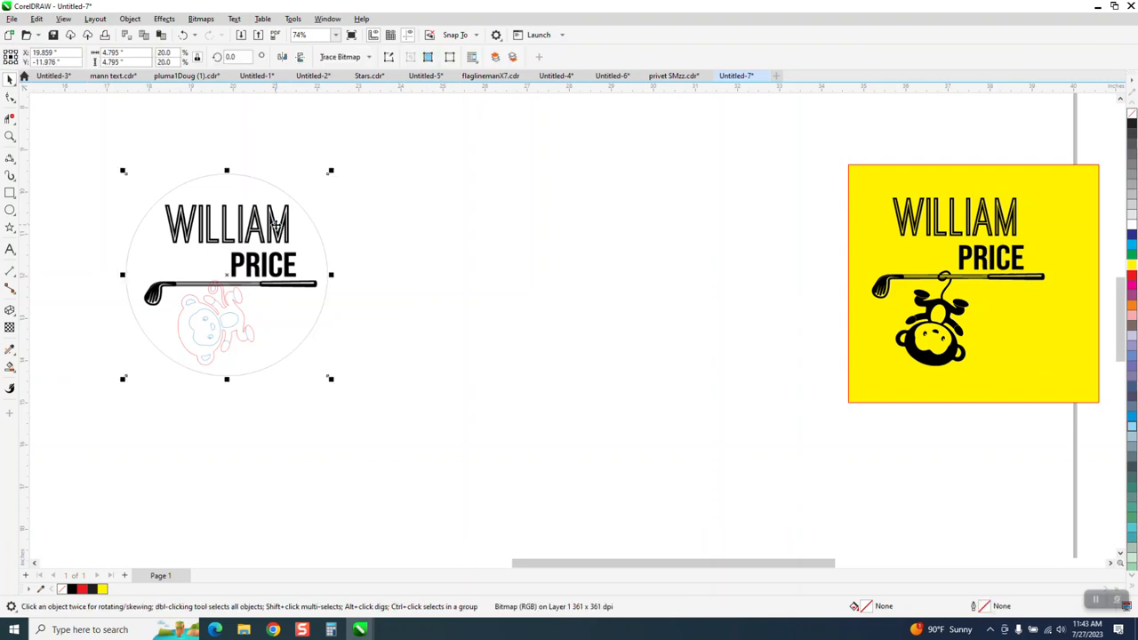
click(369, 58)
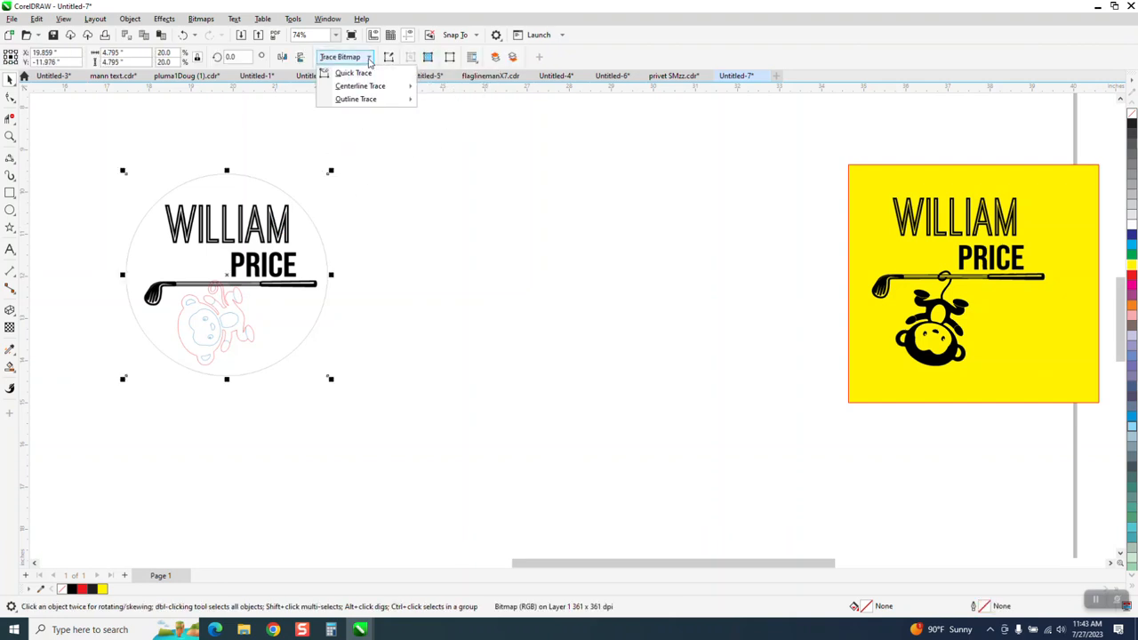
mouse_move(372, 101)
click(436, 140)
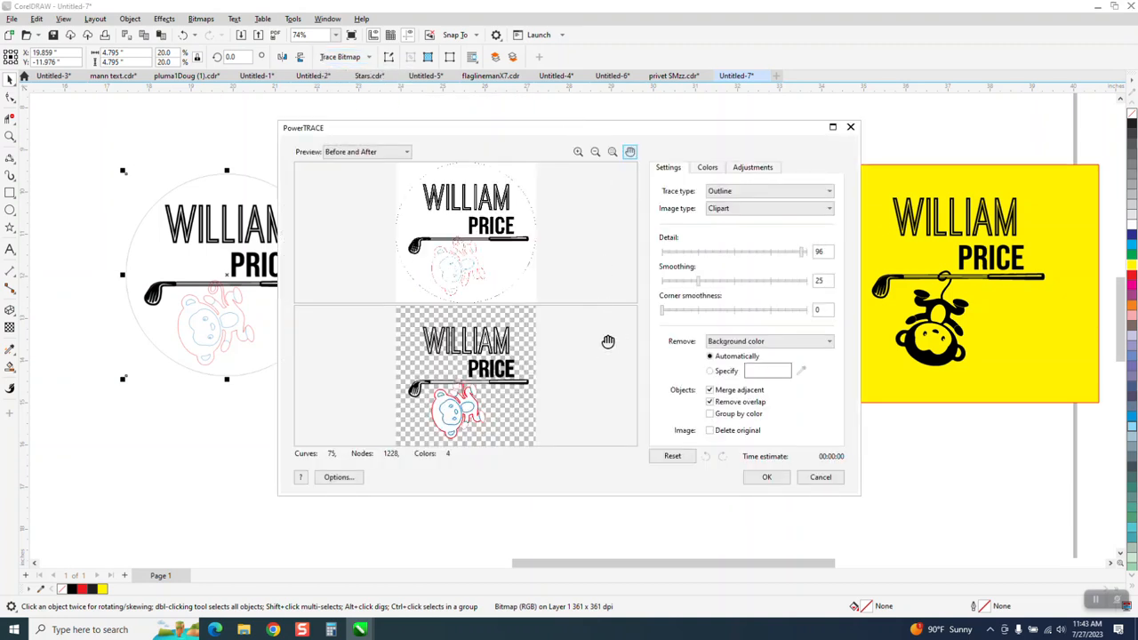
click(772, 480)
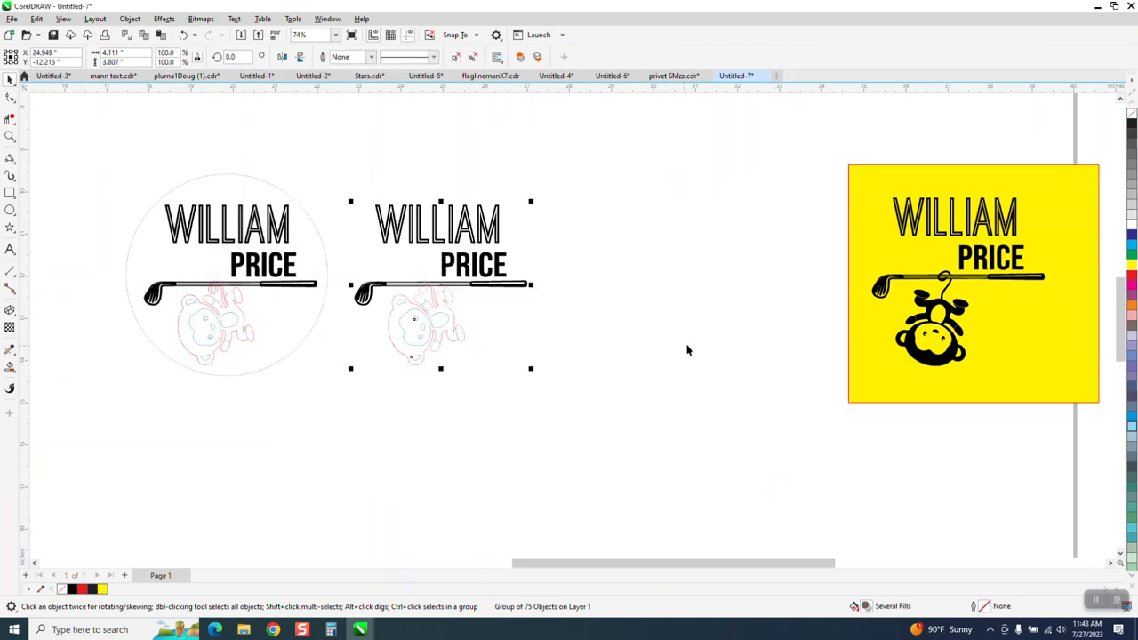
Inspect the traced lettering and club up close, then duplicate the traced group with Ctrl+D.
click(10, 137)
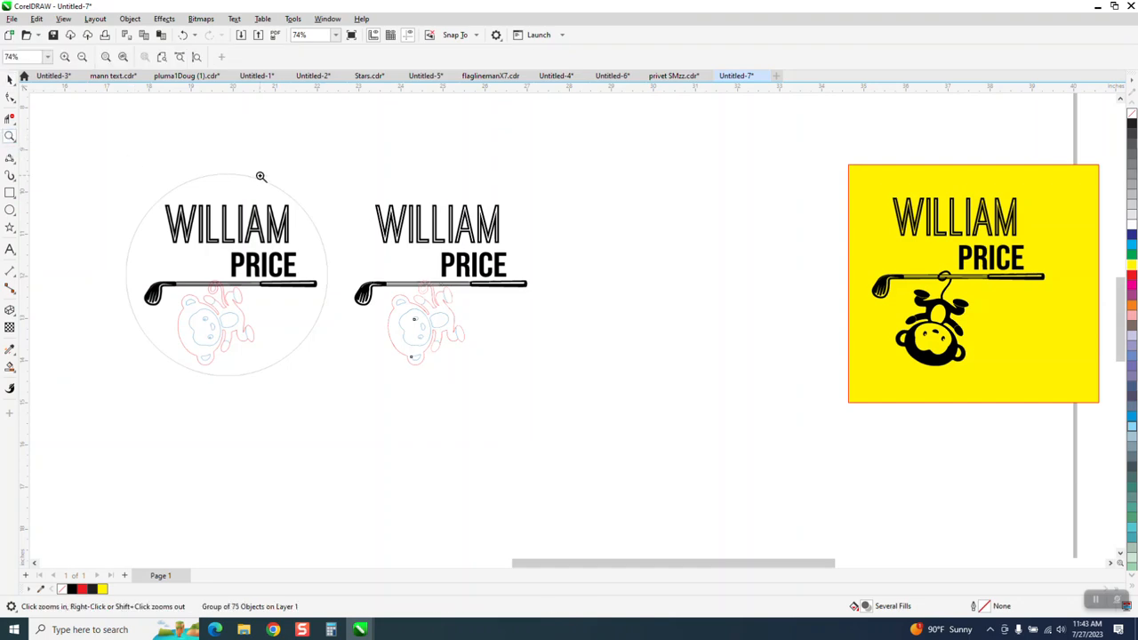
drag(453, 241, 477, 254)
scroll(429, 220, down, 2)
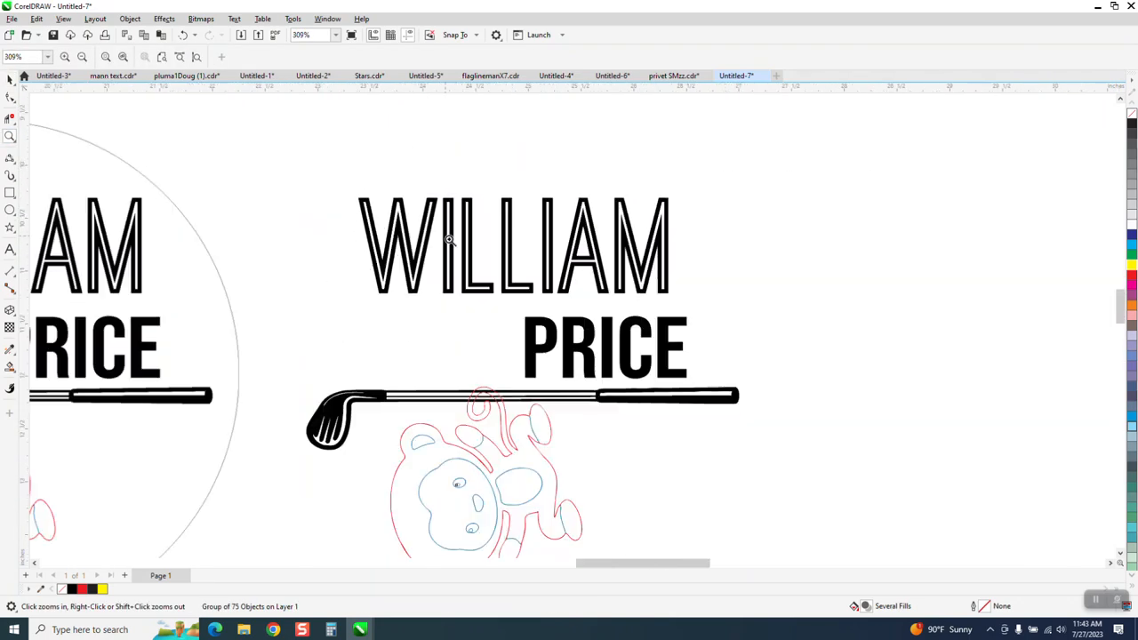
drag(523, 311, 731, 429)
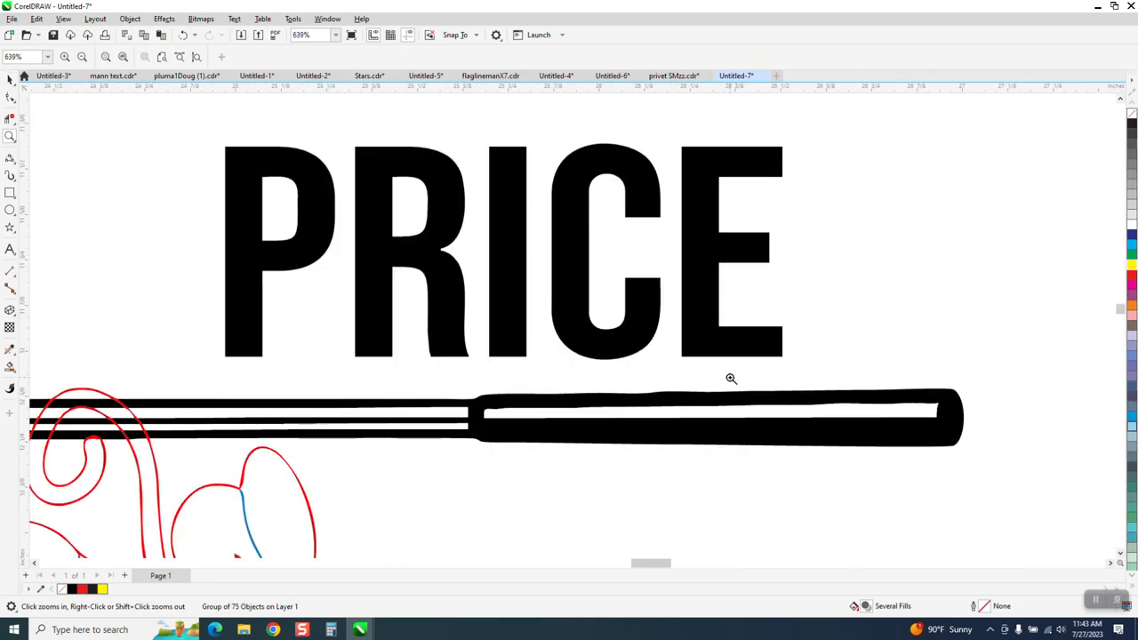
scroll(774, 419, up, 3)
scroll(589, 299, down, 4)
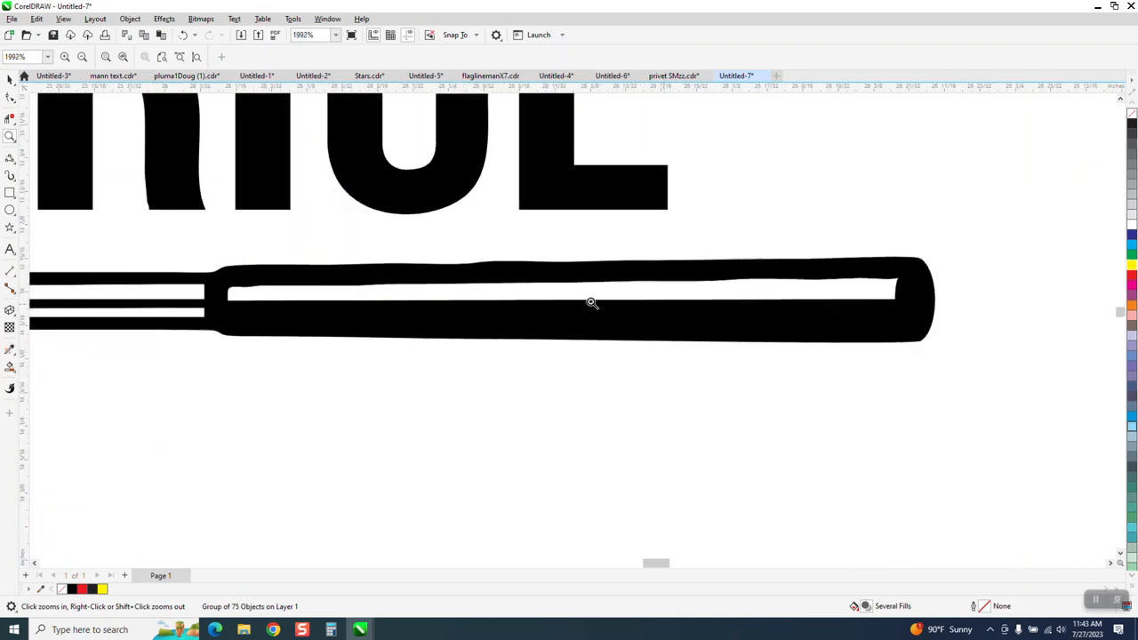
scroll(589, 275, down, 5)
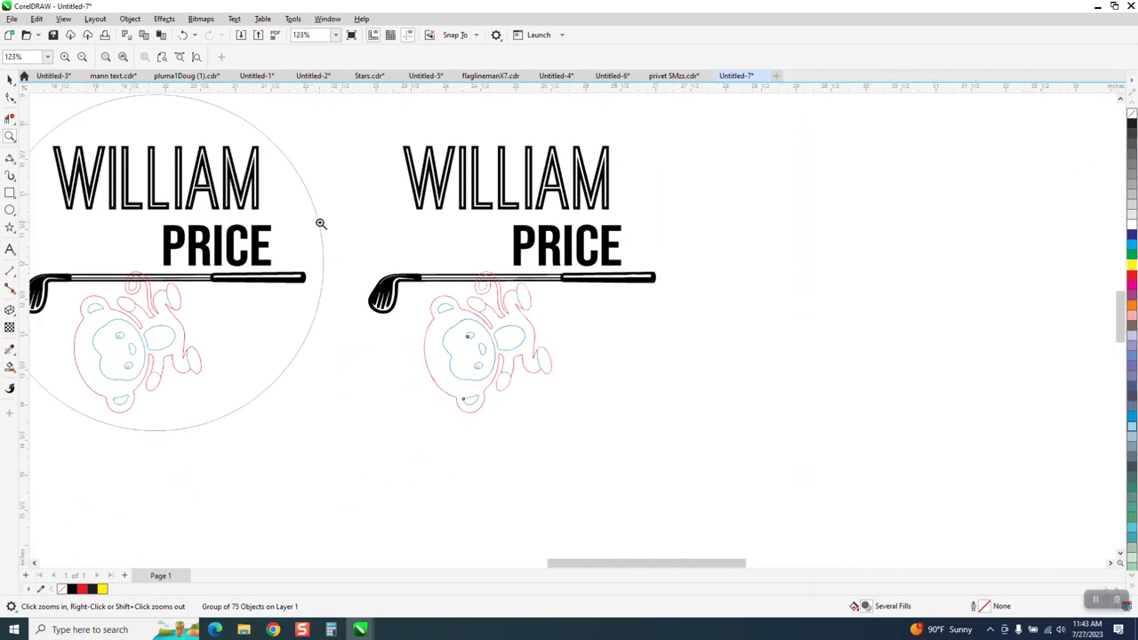
click(10, 79)
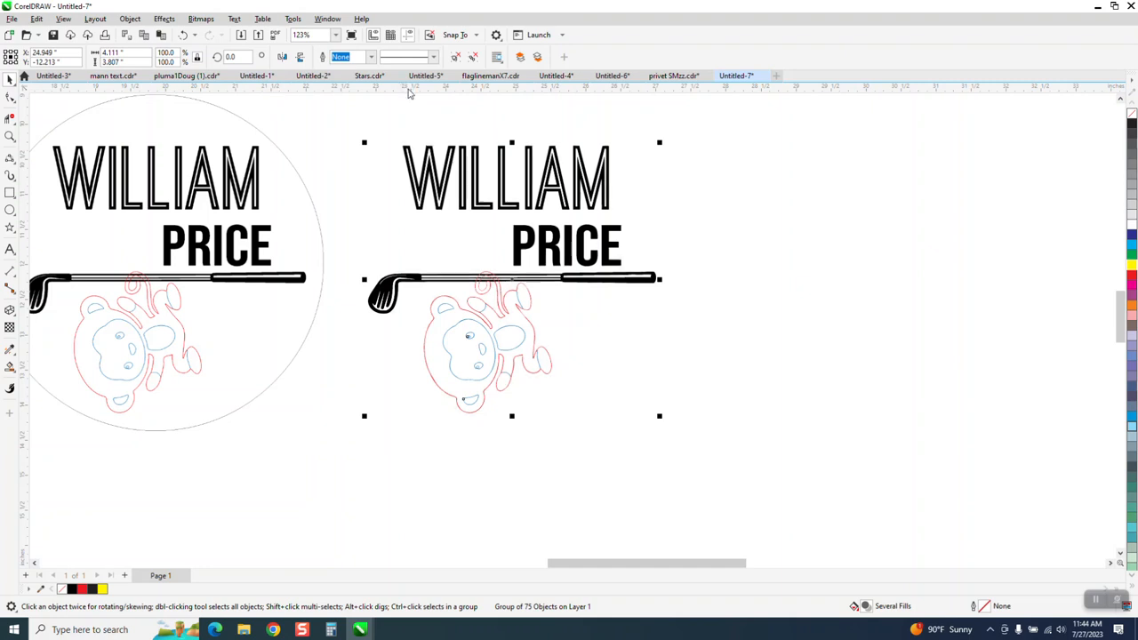
key(ctrl+d)
scroll(220, 209, down, 1)
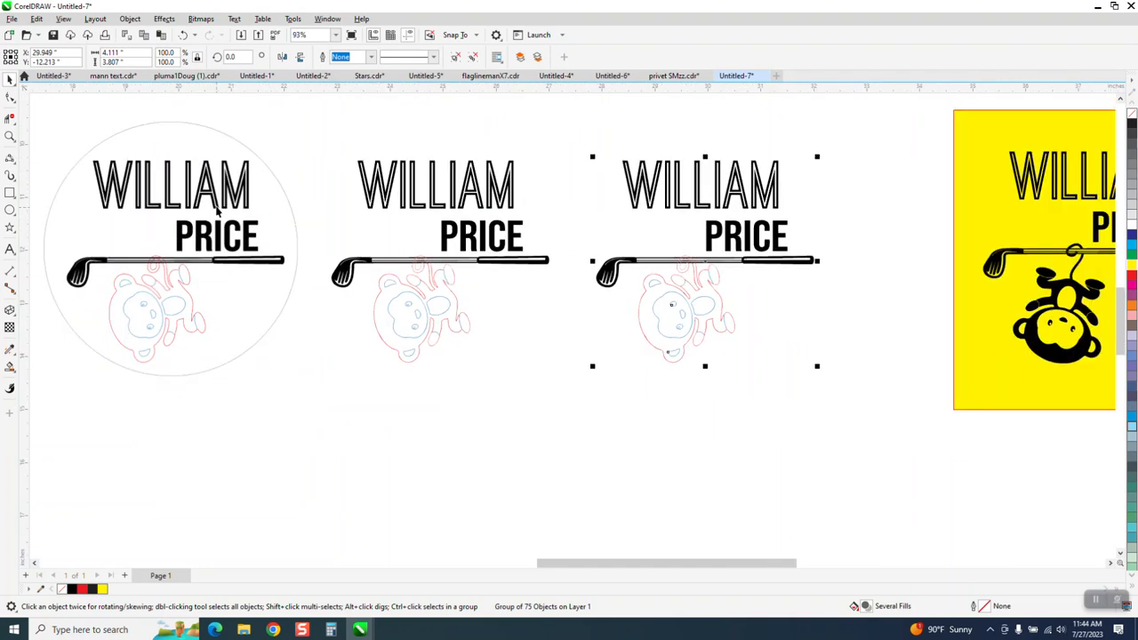
click(130, 19)
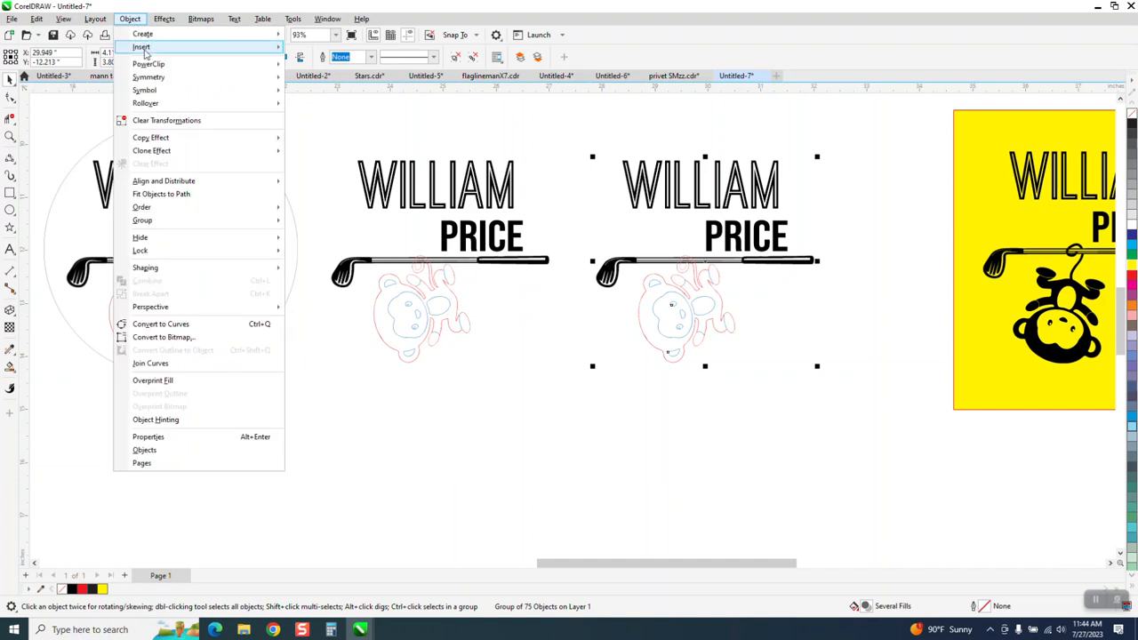
mouse_move(166, 215)
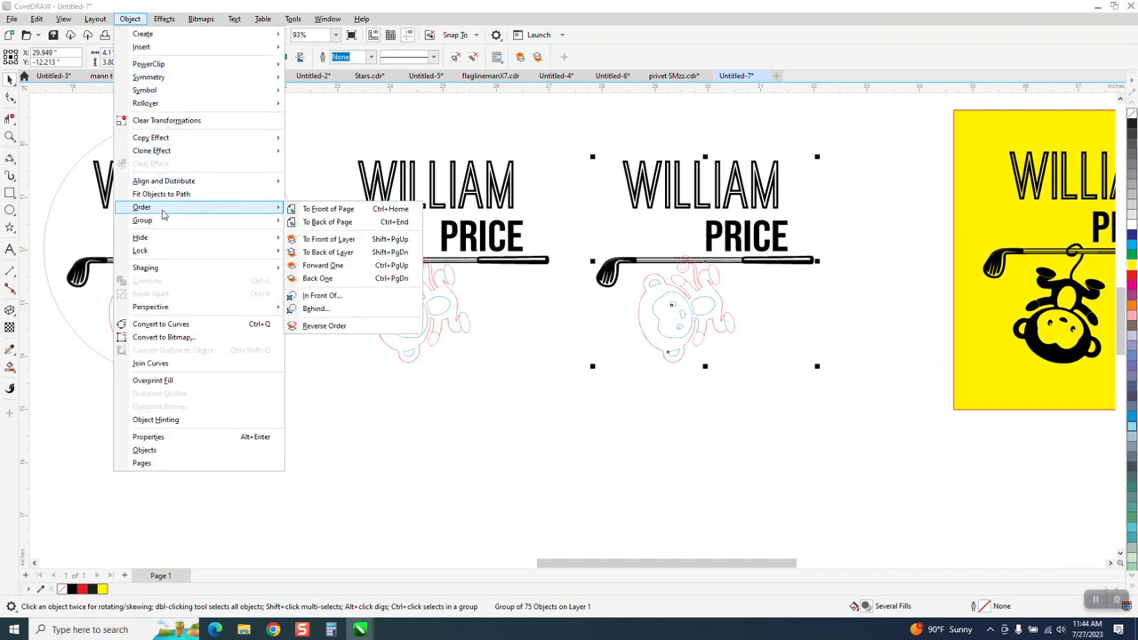
click(309, 237)
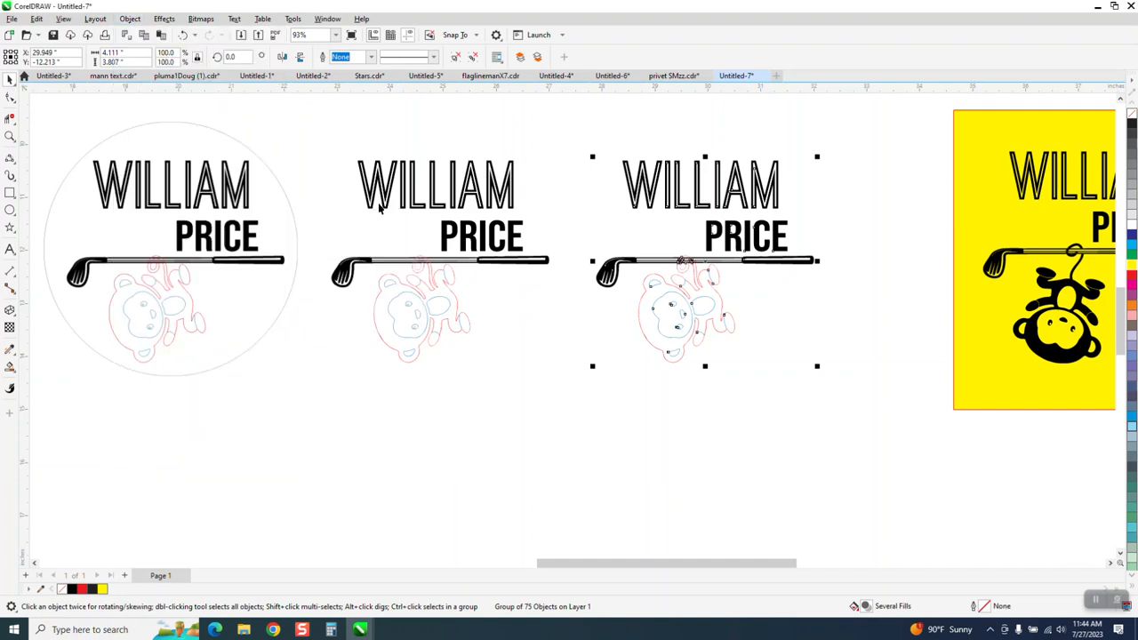
click(561, 138)
scroll(609, 184, down, 2)
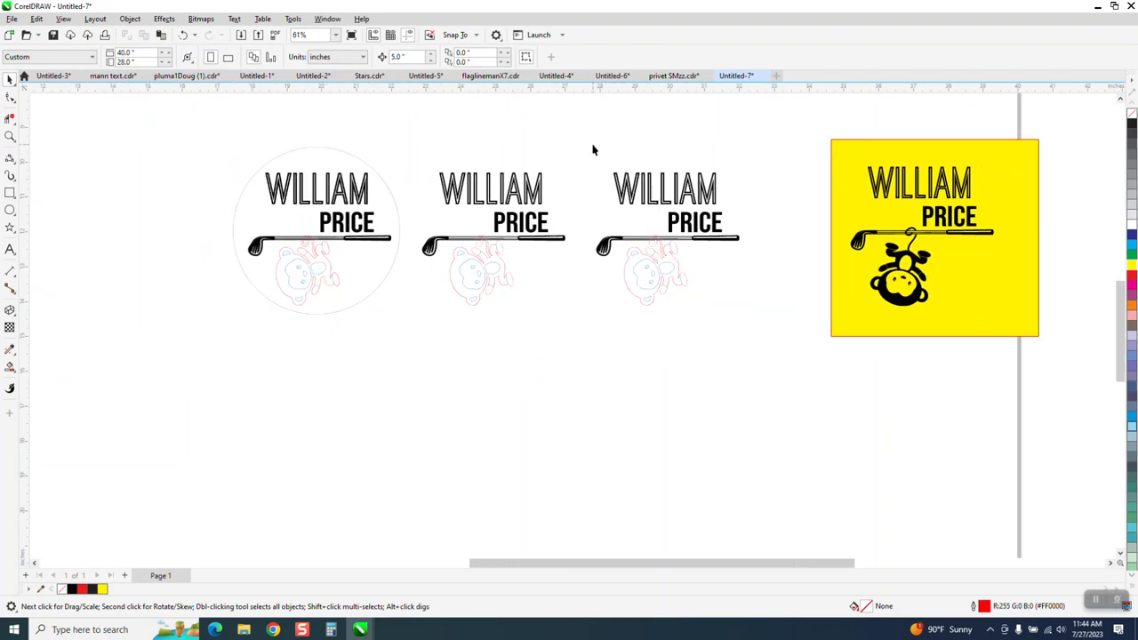
drag(609, 192, 742, 233)
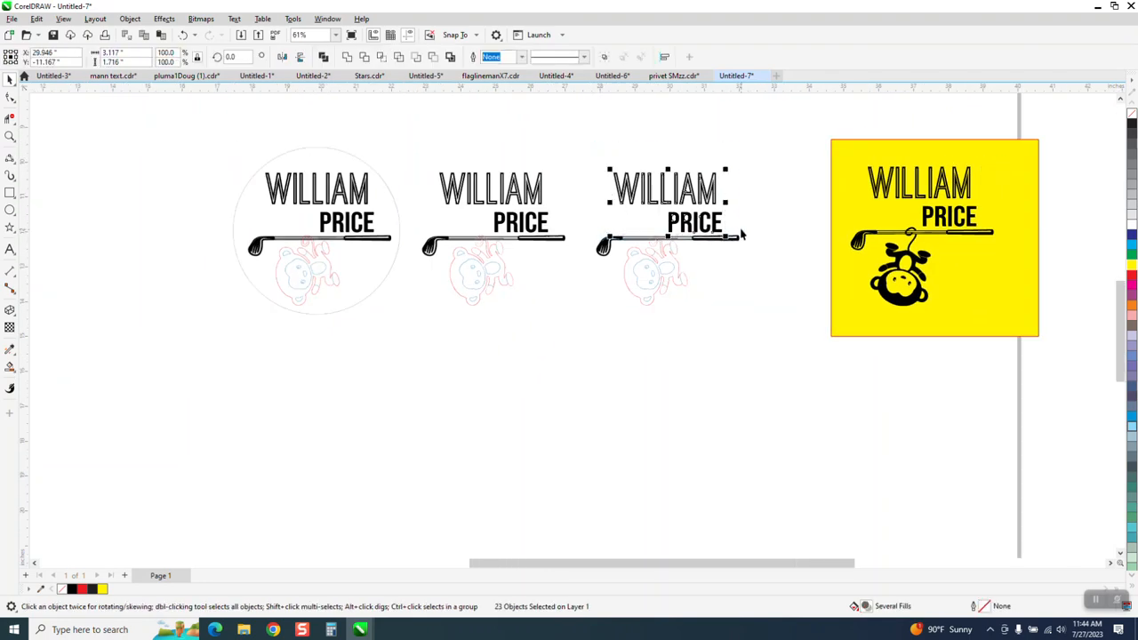
key(Delete)
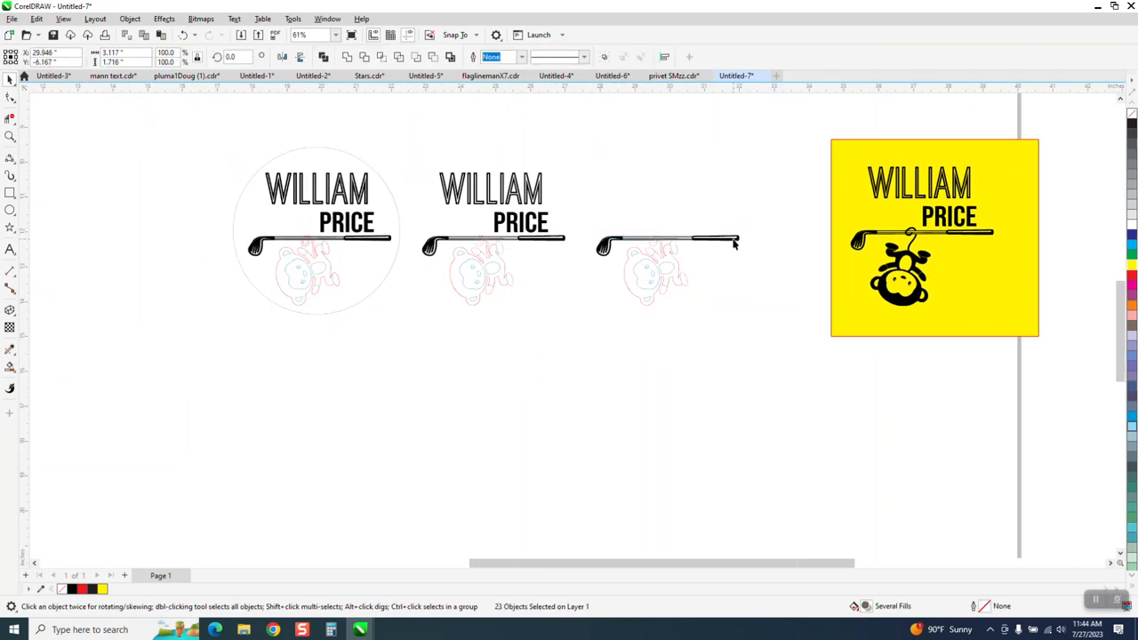
Zoom in on the third logo and marquee-select all parts of the monkey outline.
click(735, 243)
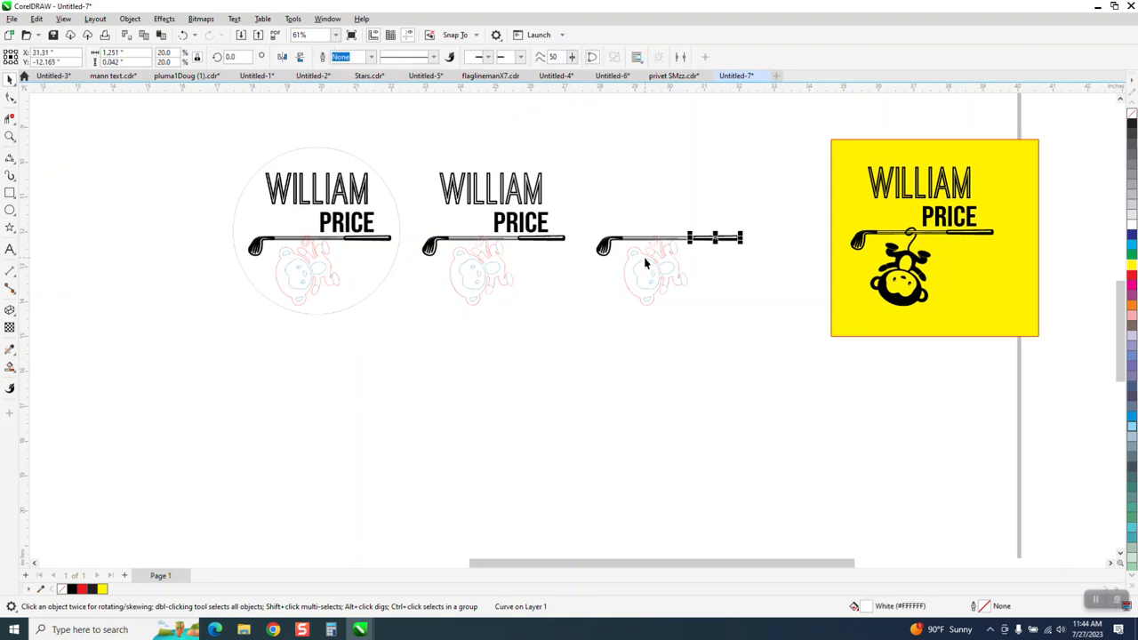
click(670, 276)
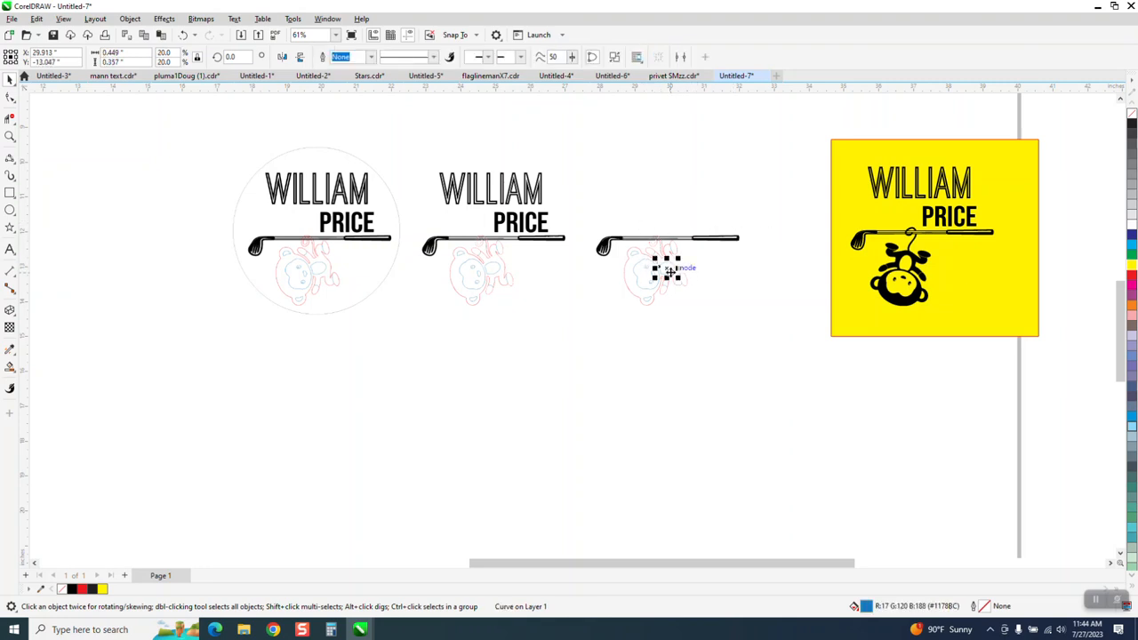
click(9, 135)
drag(564, 203, 765, 340)
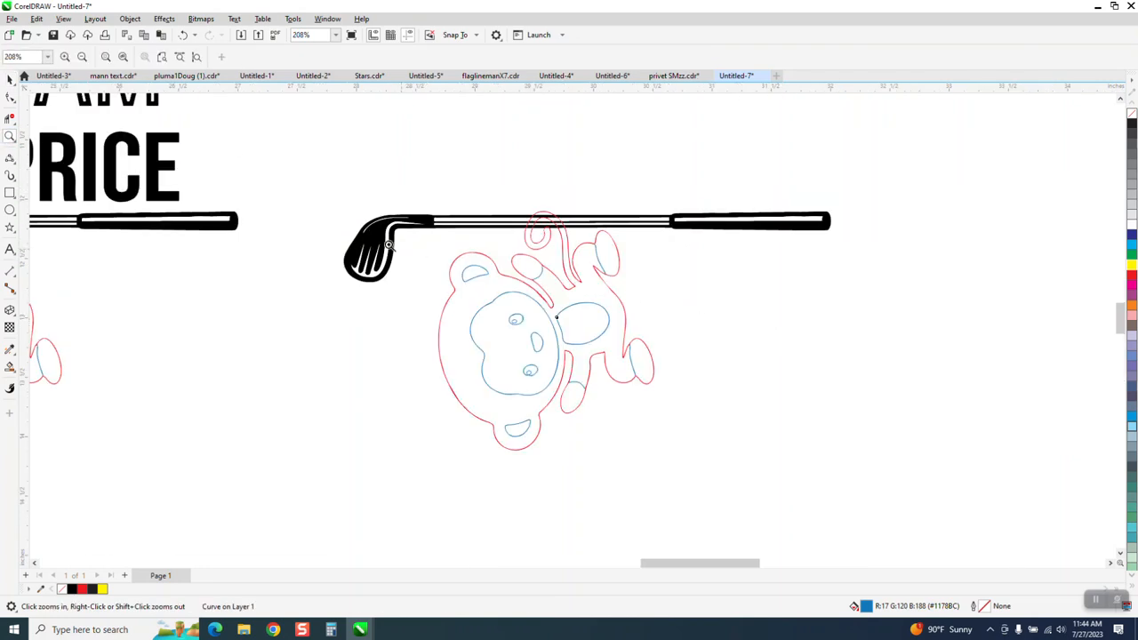
click(10, 79)
click(556, 320)
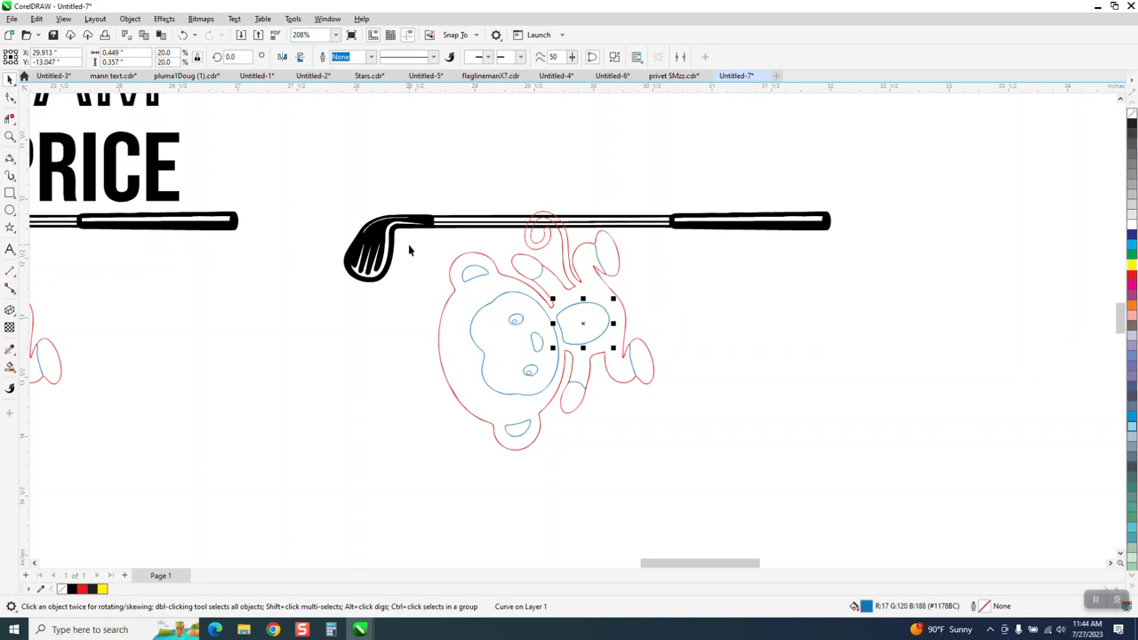
drag(409, 238, 672, 412)
drag(762, 479, 763, 477)
scroll(153, 387, down, 2)
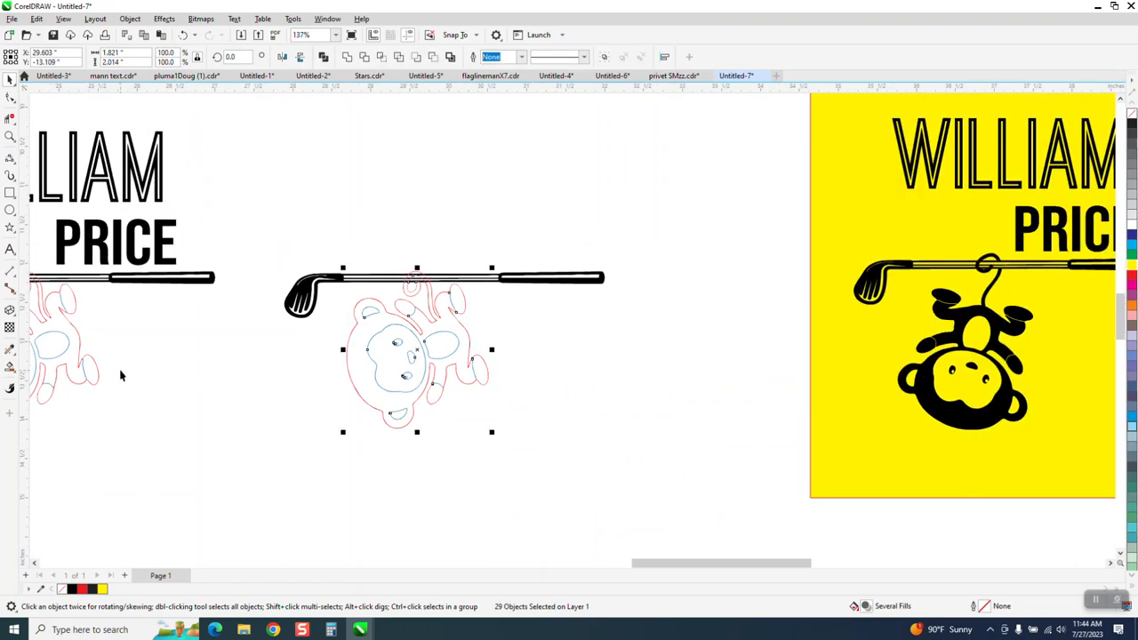
scroll(233, 407, down, 2)
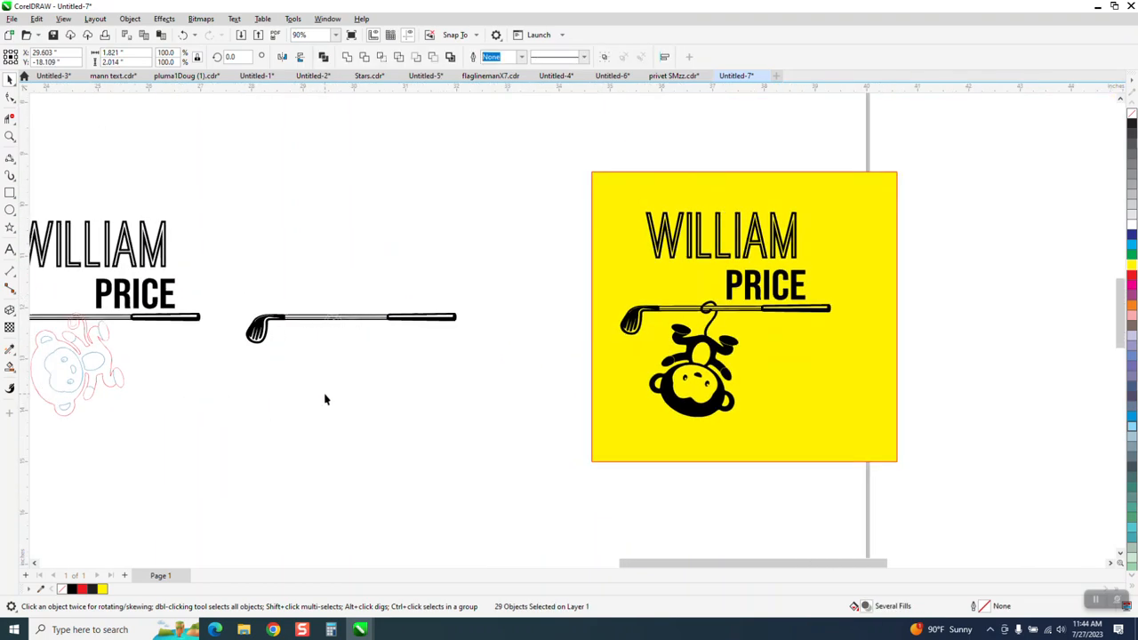
scroll(324, 399, down, 2)
Zoom in on the moved monkey outline, then on the third golf club and its arch.
click(10, 136)
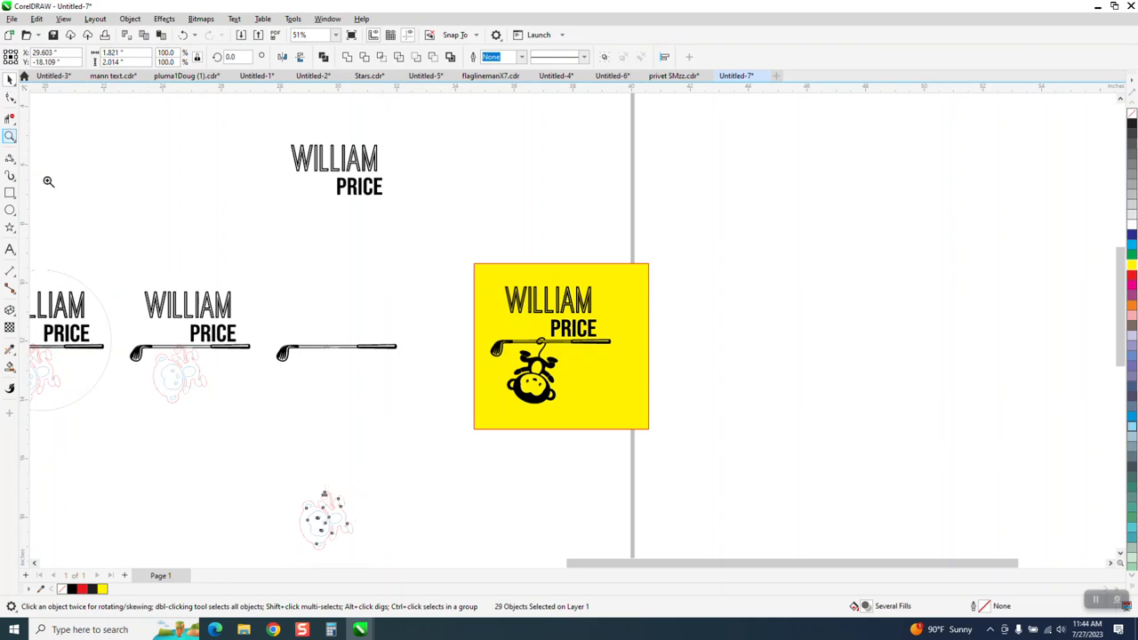
drag(253, 460, 408, 543)
scroll(449, 347, down, 5)
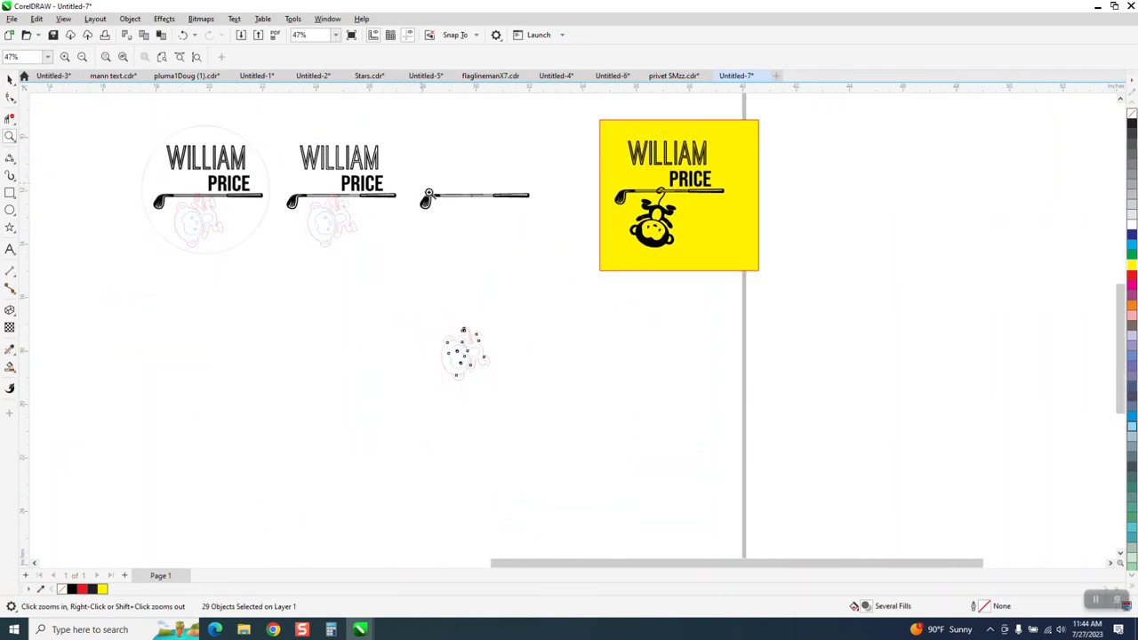
drag(428, 194, 545, 223)
drag(354, 247, 521, 330)
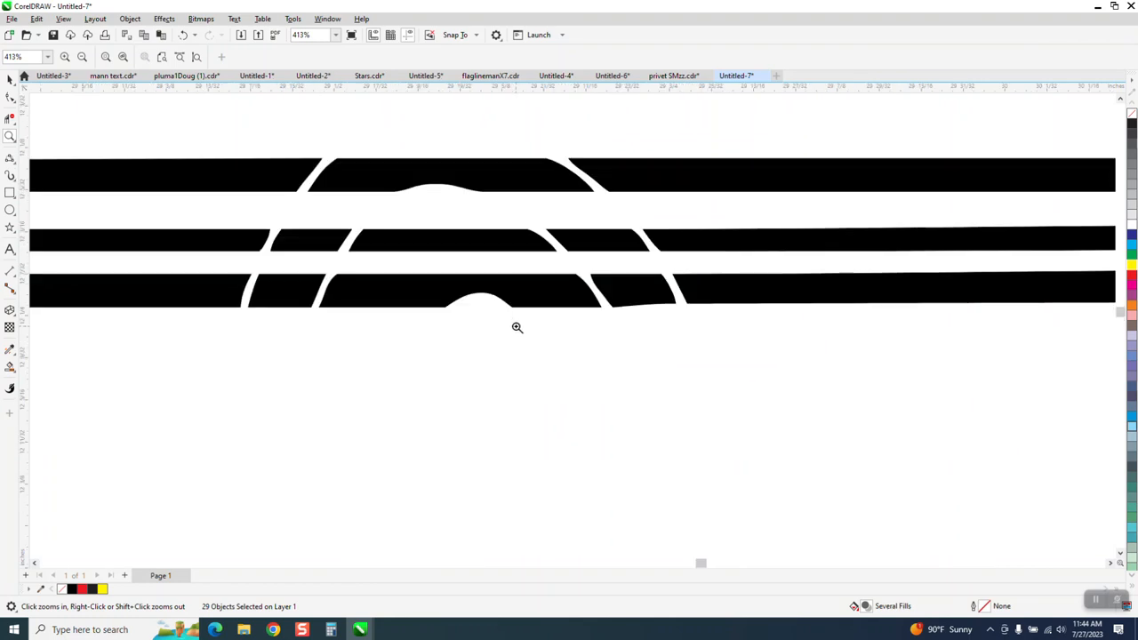
scroll(489, 256, down, 1)
scroll(498, 245, down, 3)
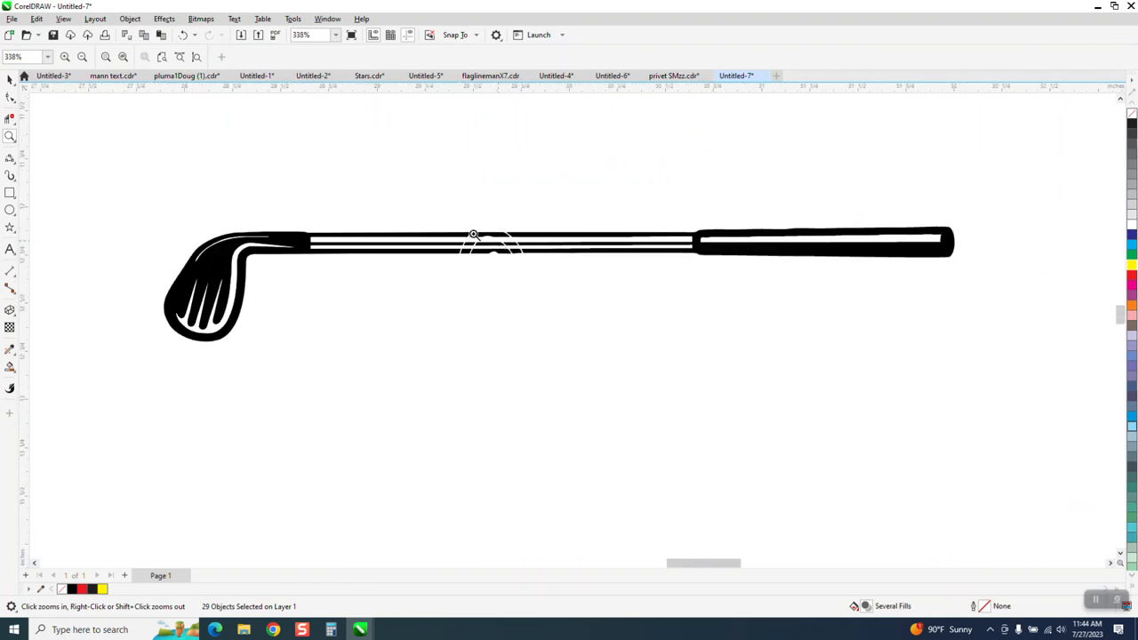
Select every golf club piece, remove its fill and give it black hairline outlines.
click(11, 80)
drag(111, 166, 973, 399)
click(1131, 114)
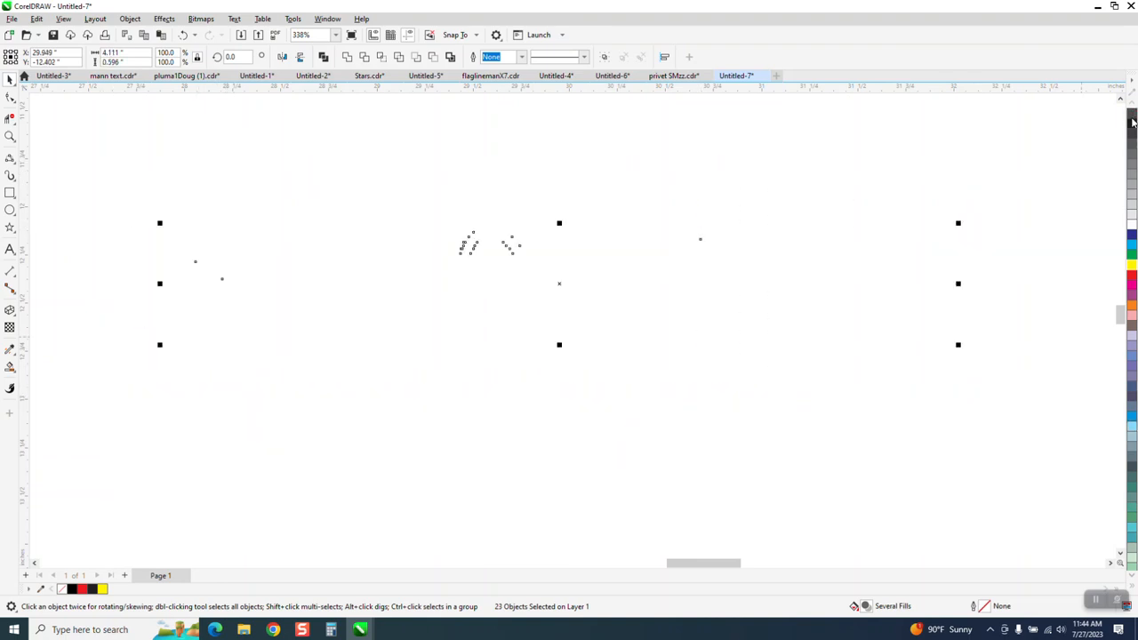
right_click(1132, 124)
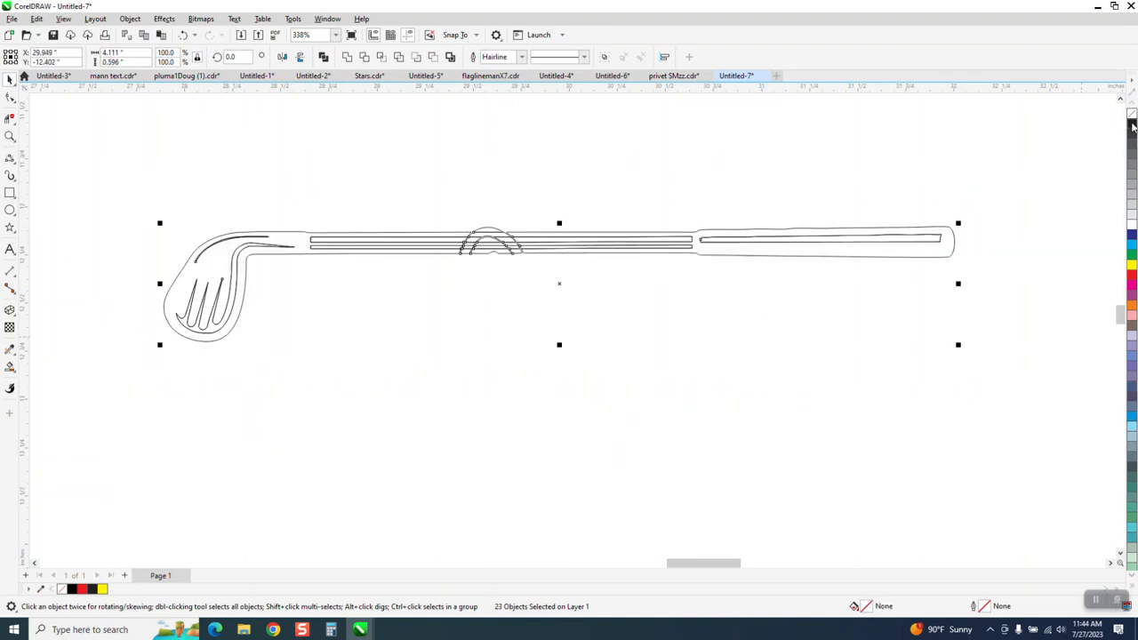
click(9, 137)
drag(437, 237, 724, 340)
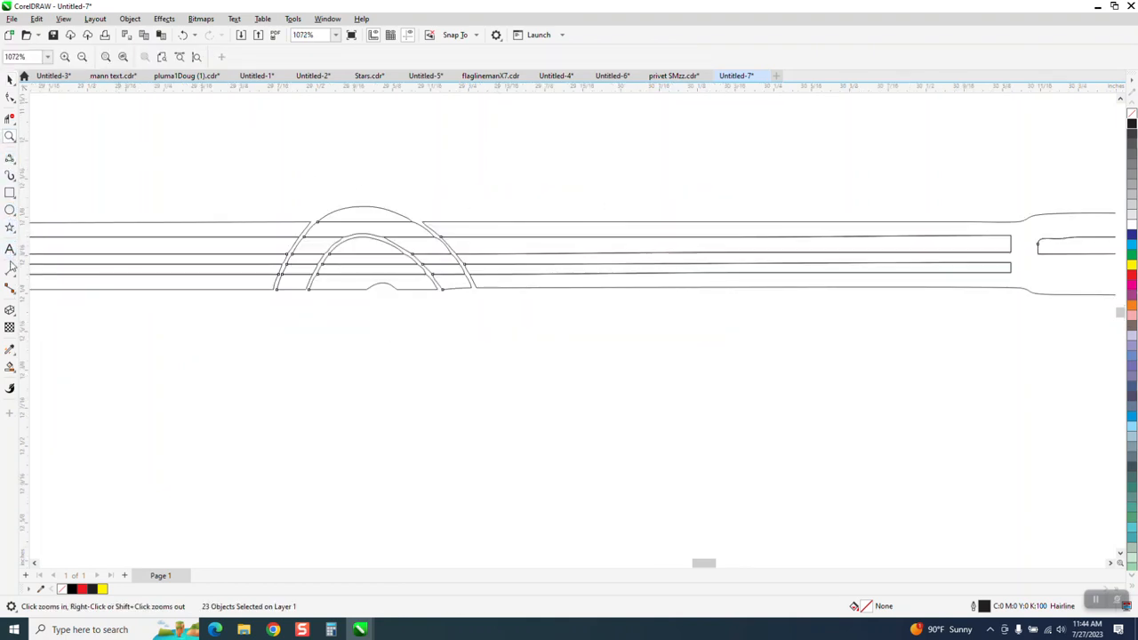
click(11, 160)
Draw two vertical 2-point cut lines either side of the arch across the shaft.
click(53, 171)
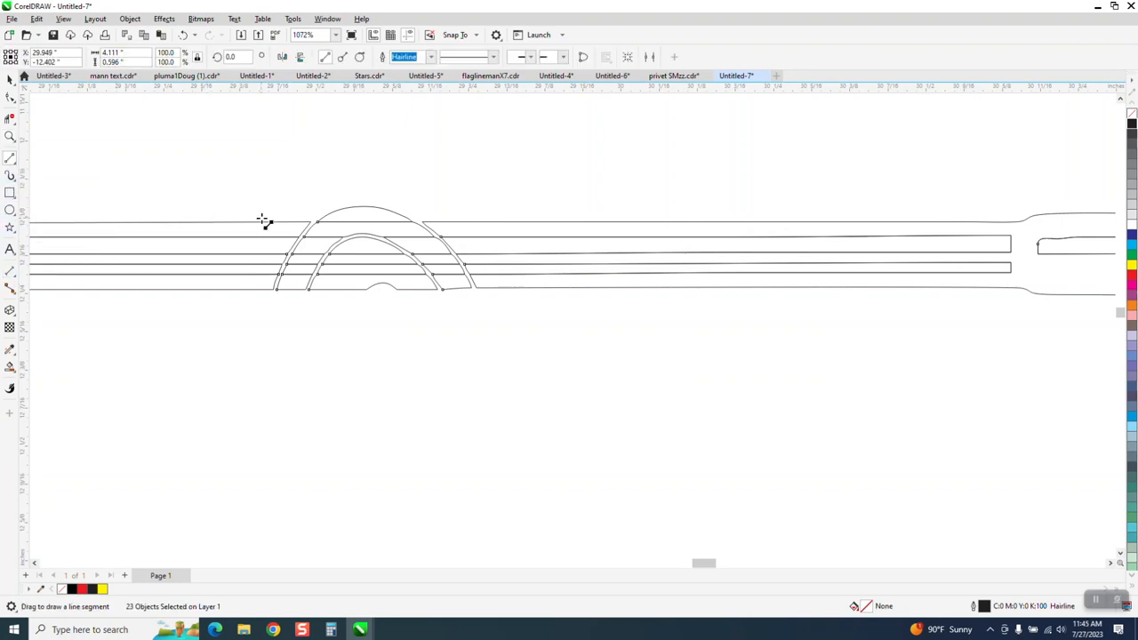
drag(234, 93, 297, 332)
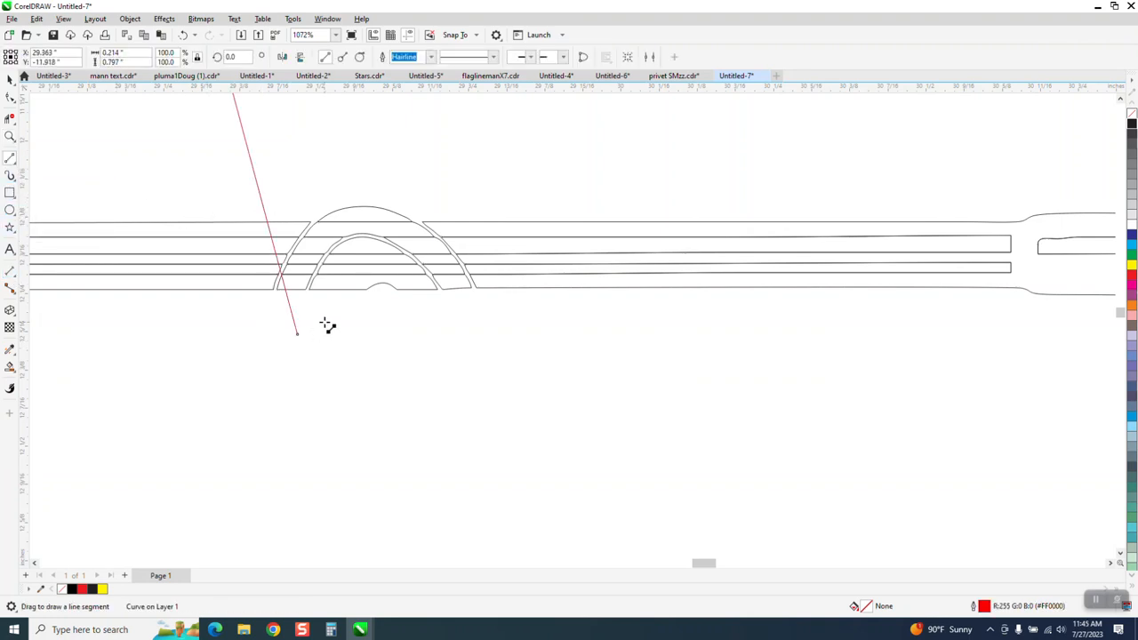
key(Delete)
drag(267, 185, 267, 327)
drag(500, 185, 500, 323)
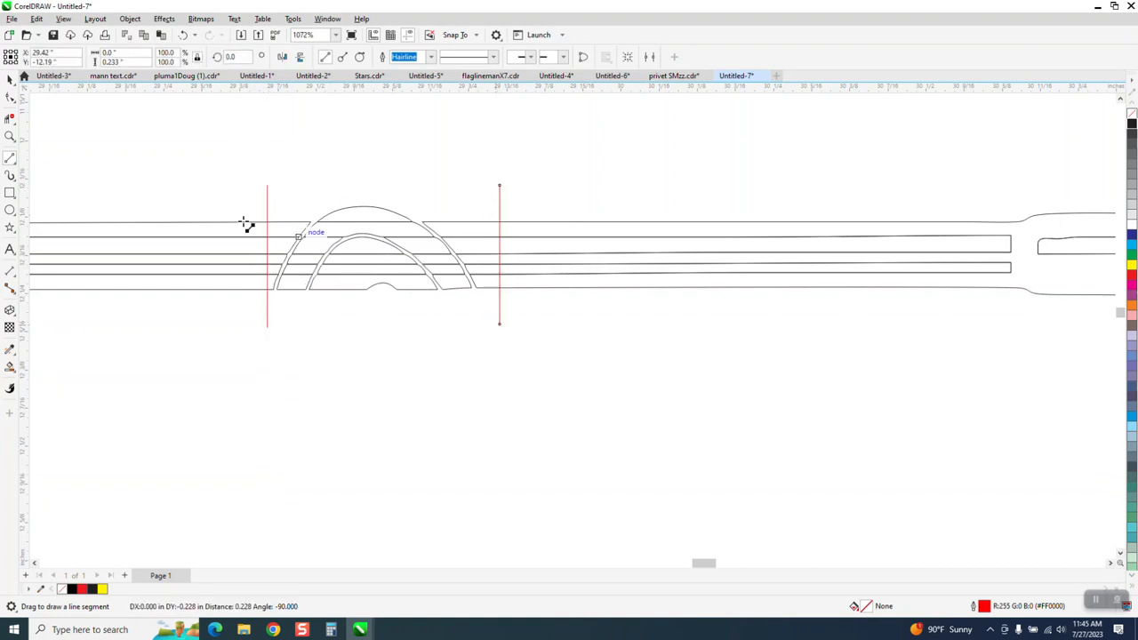
Erase the arch segments between the cut lines with Virtual Segment Delete.
click(9, 120)
drag(277, 202, 477, 318)
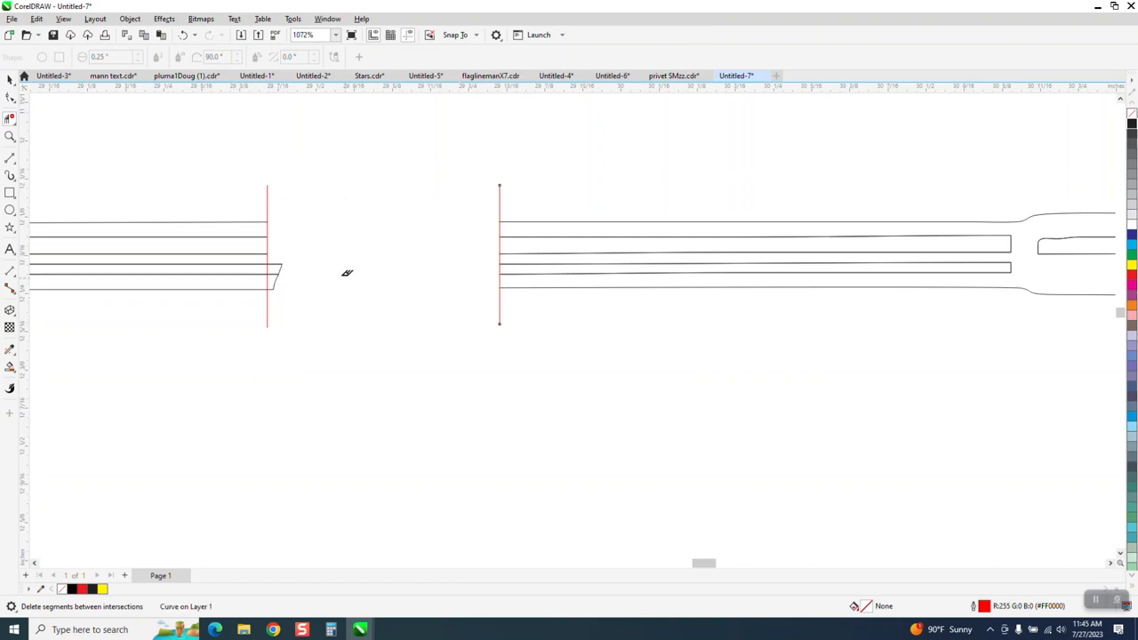
click(281, 281)
Delete both cut lines and select the shaft lines left of the gap.
click(9, 79)
click(268, 201)
key(Delete)
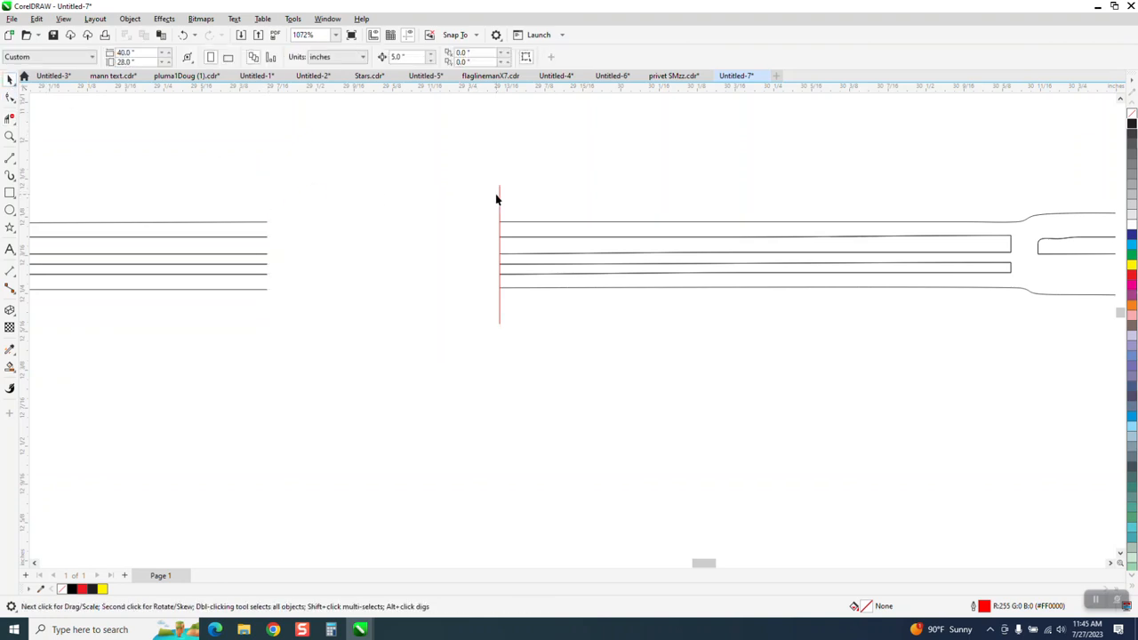
click(501, 199)
key(Delete)
drag(247, 189, 284, 333)
scroll(289, 316, down, 6)
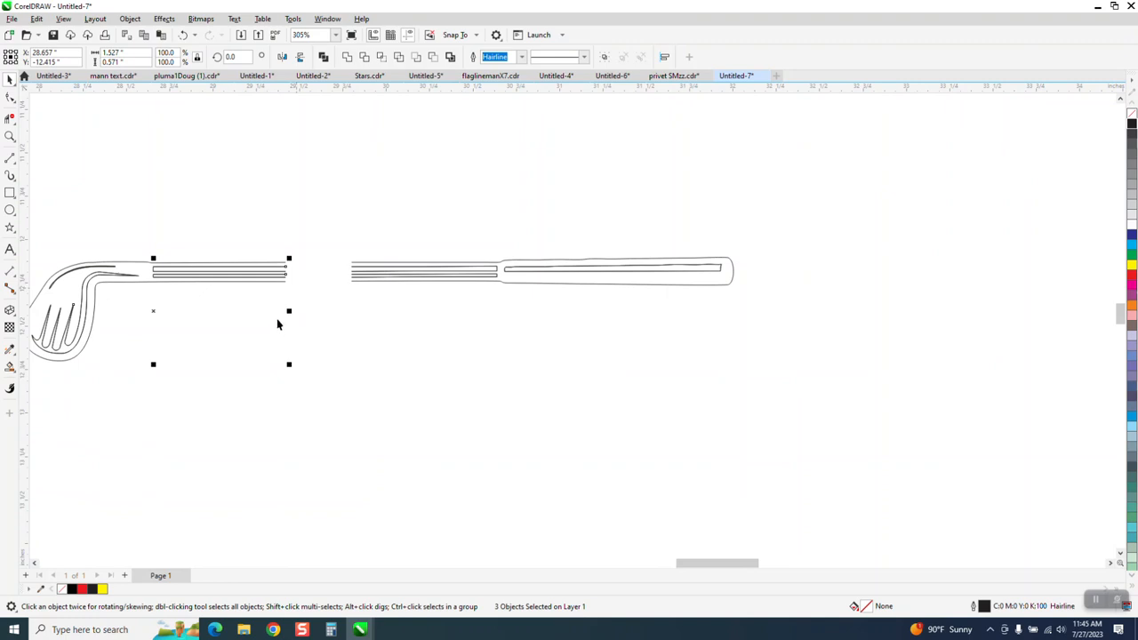
Zoom in on the shaft gap and extend the left shaft lines across it.
click(302, 227)
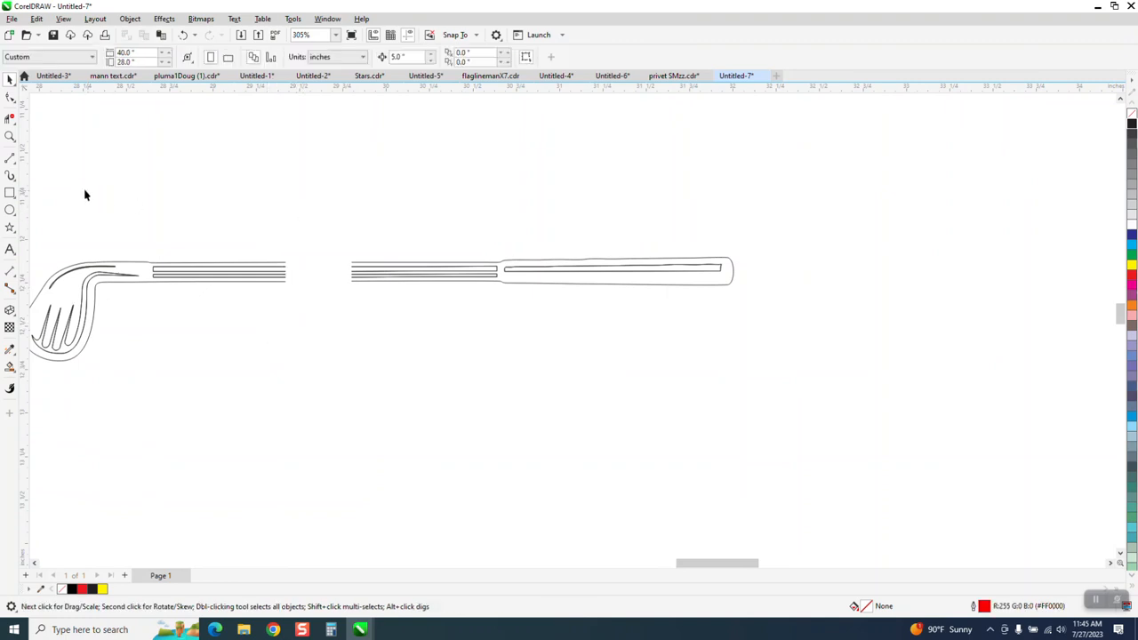
click(10, 136)
drag(210, 231, 530, 344)
click(10, 98)
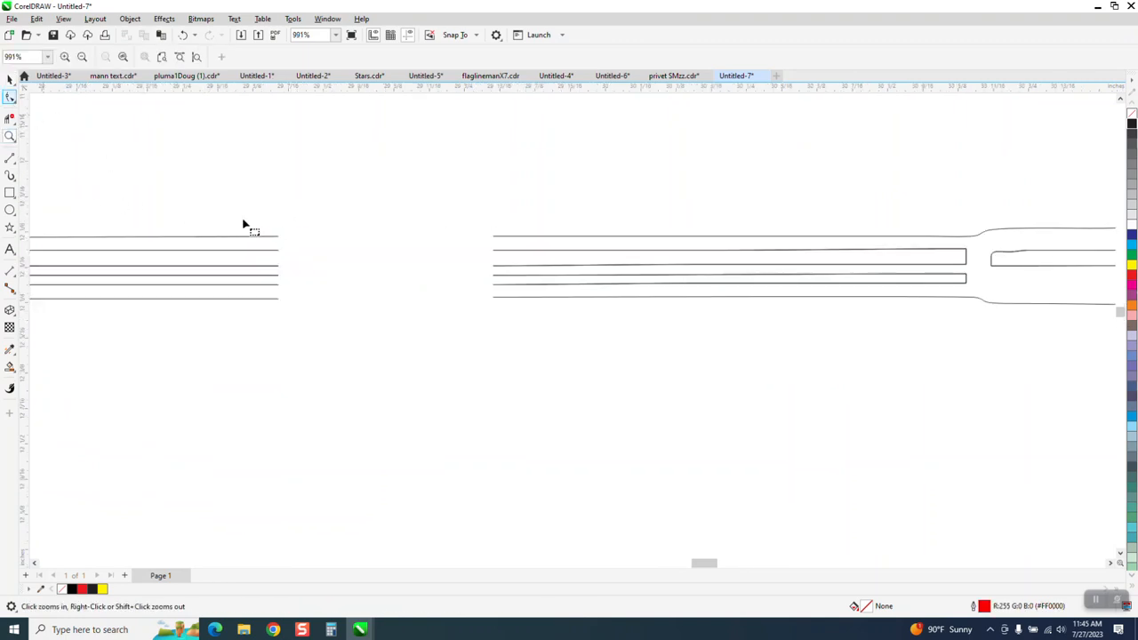
click(279, 238)
drag(296, 211, 249, 331)
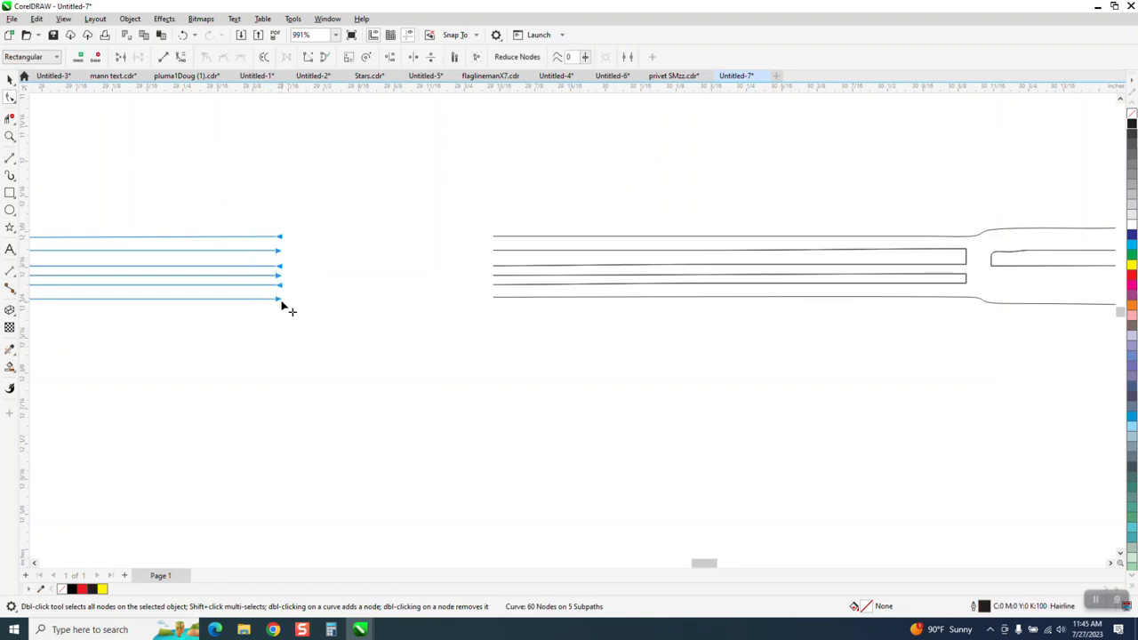
drag(277, 300, 550, 330)
Snap the bottom shaft line's end onto its matching node.
click(9, 137)
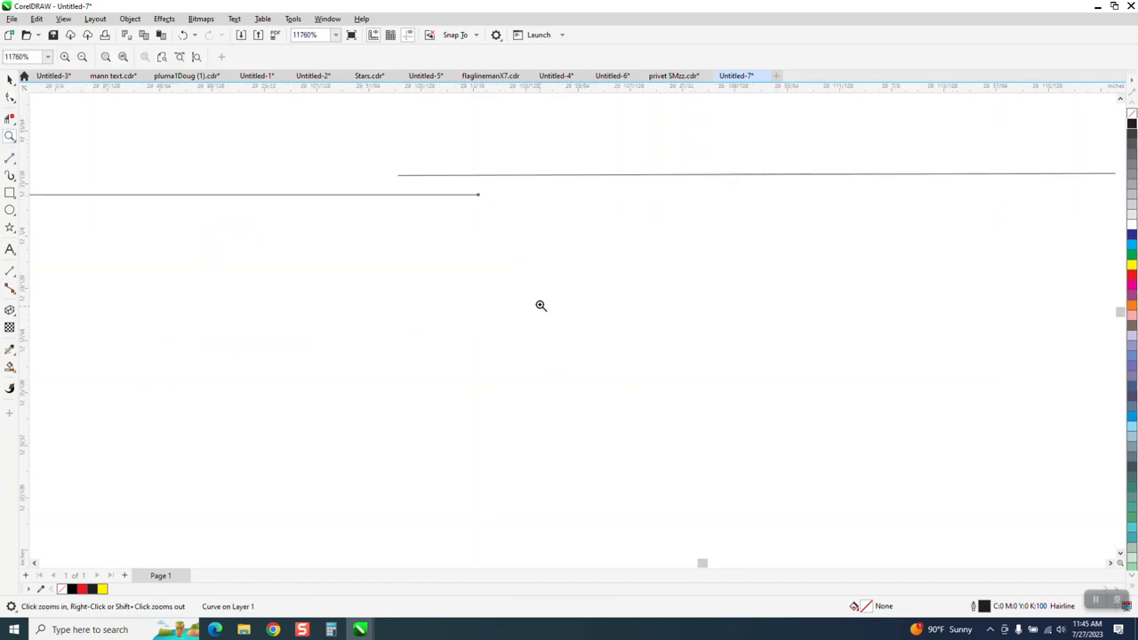
click(14, 98)
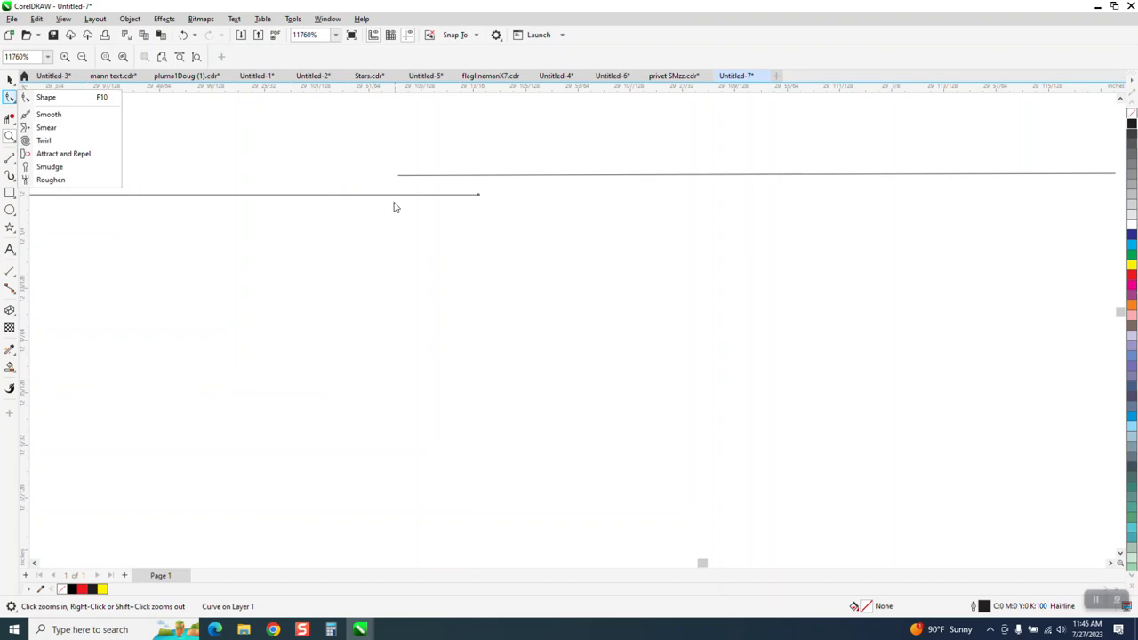
click(15, 100)
click(46, 98)
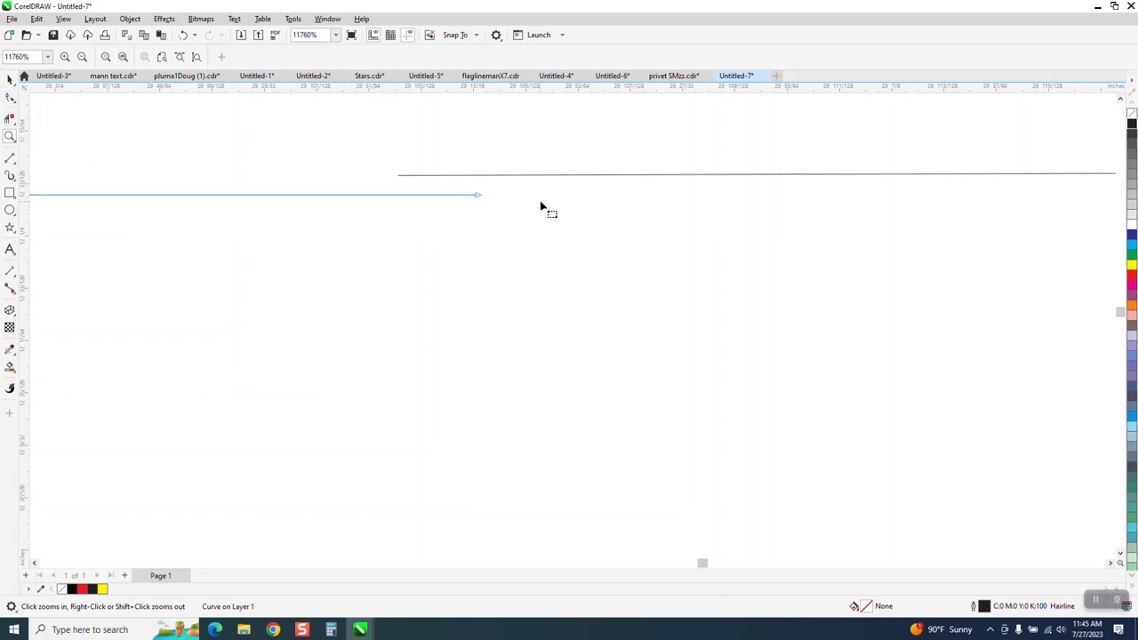
drag(479, 200, 433, 202)
scroll(457, 368, down, 3)
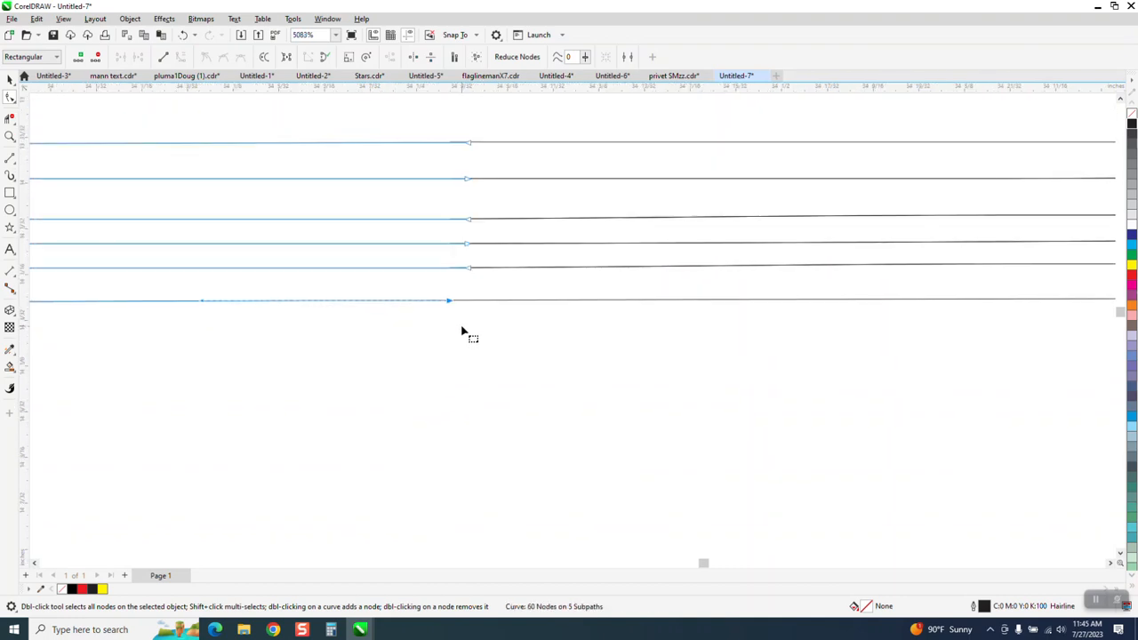
Pull the top shaft line's end onto its partner line.
click(10, 135)
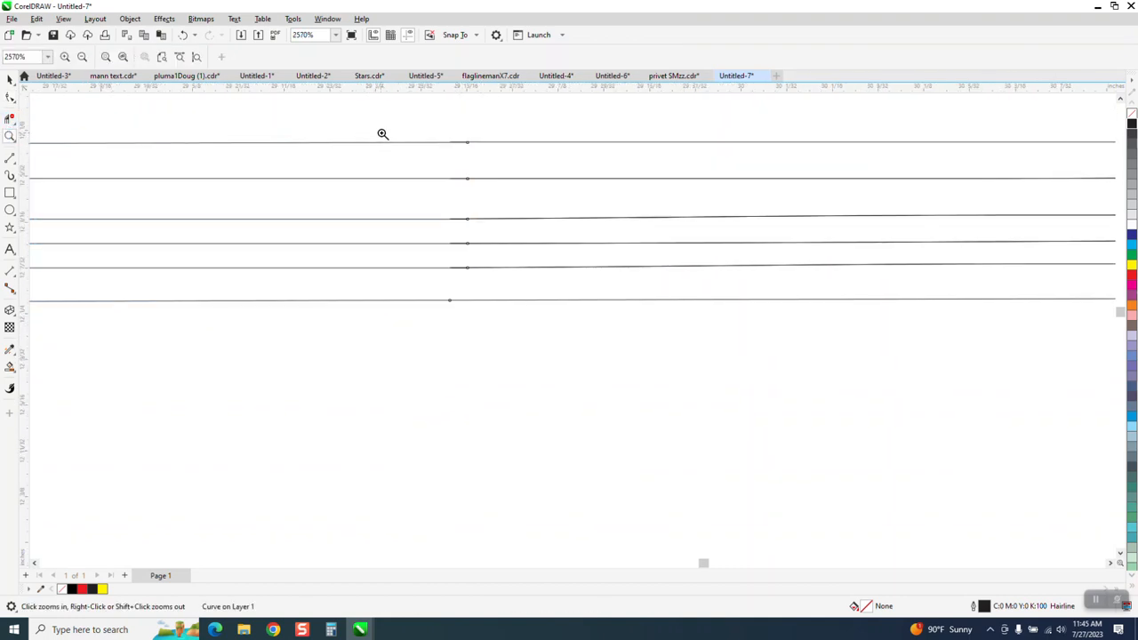
drag(381, 132, 530, 182)
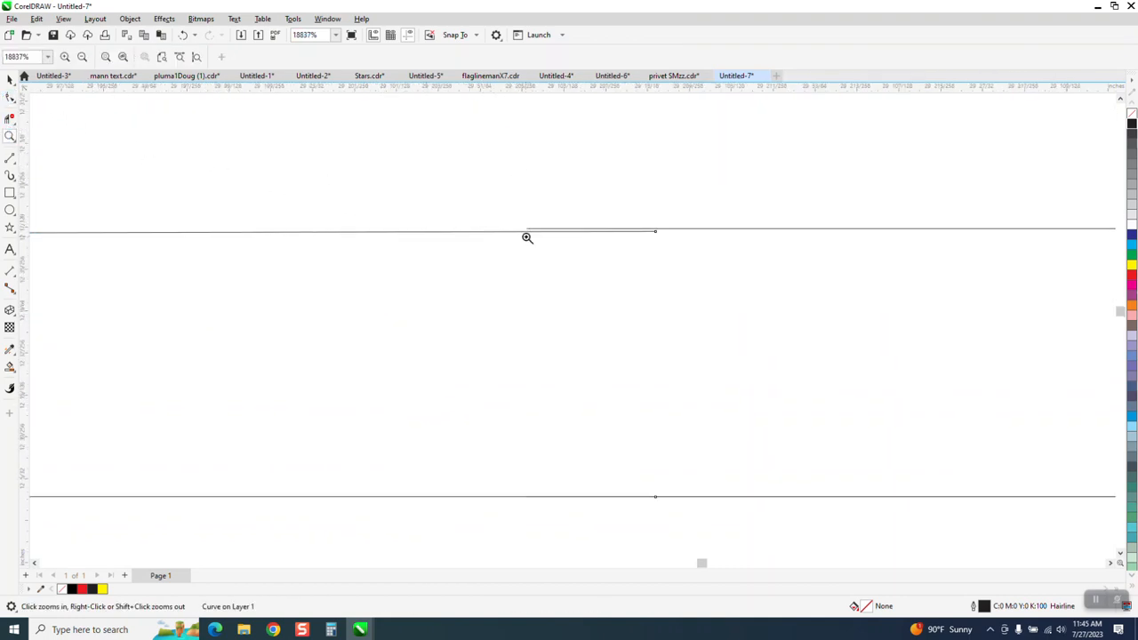
click(10, 98)
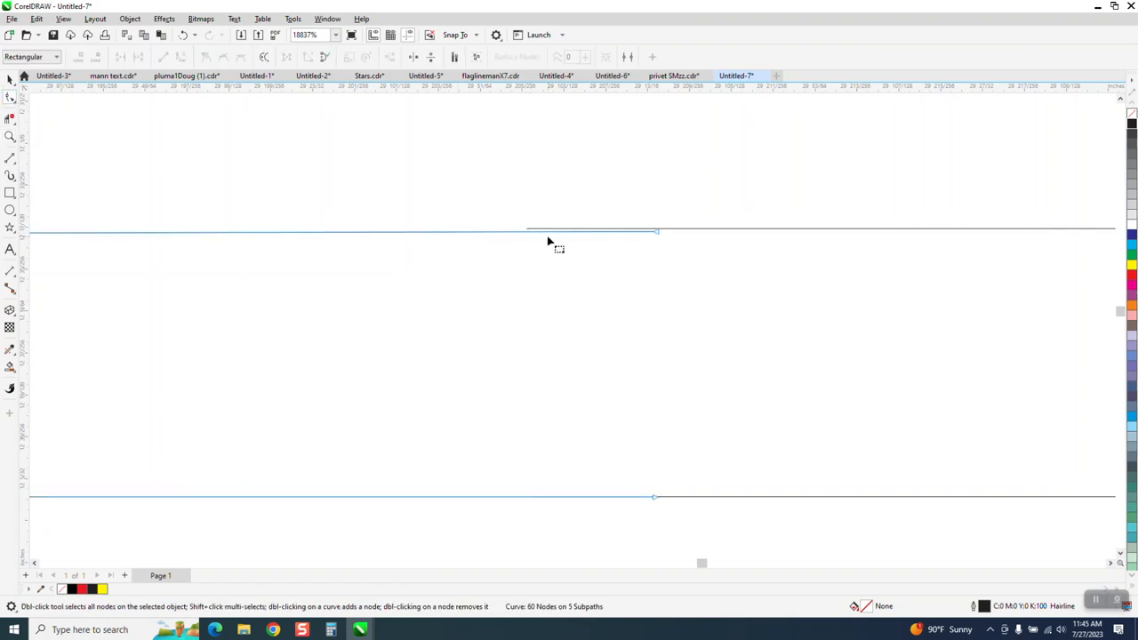
drag(659, 234, 526, 233)
scroll(526, 232, down, 4)
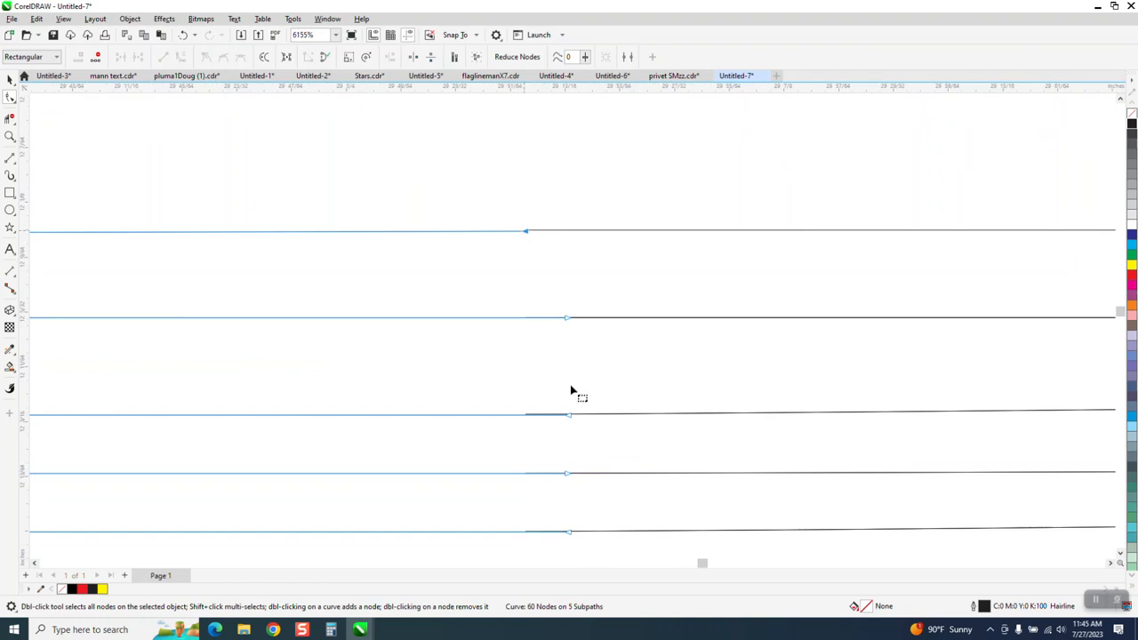
Join the middle, lower and fifth line ends to their partner lines.
click(10, 136)
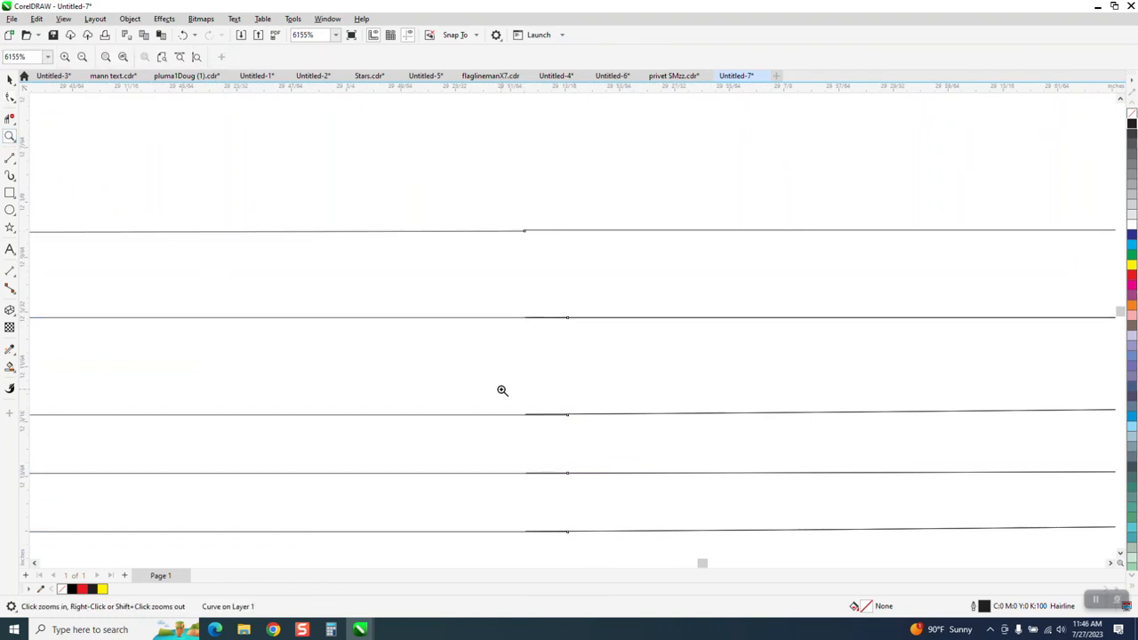
drag(501, 392, 625, 451)
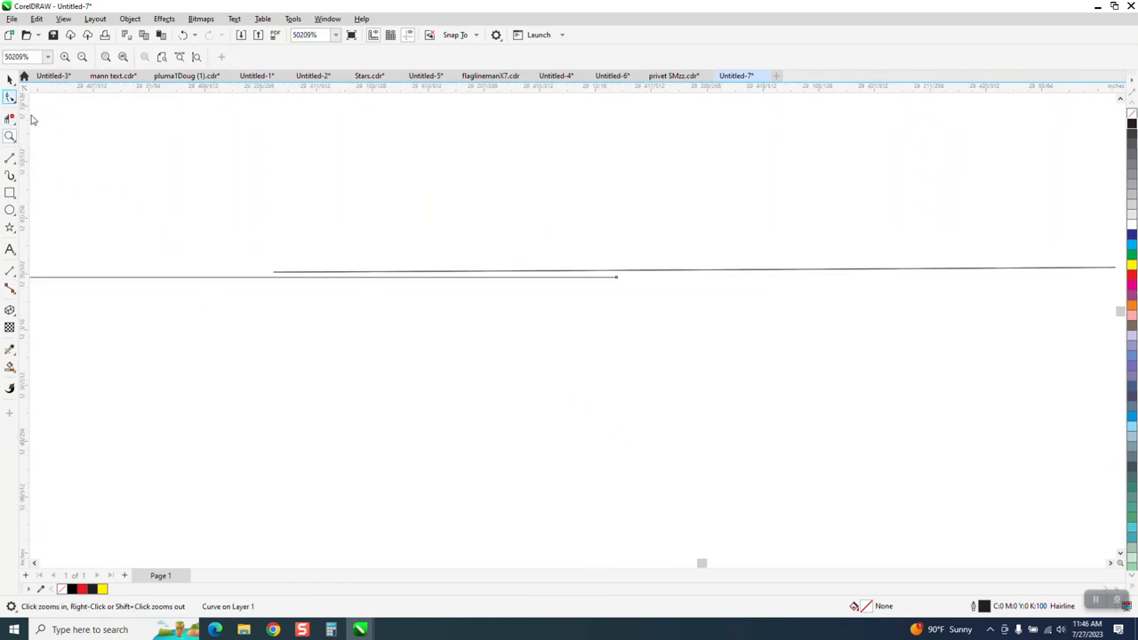
click(9, 98)
drag(606, 278, 275, 272)
scroll(442, 302, down, 1)
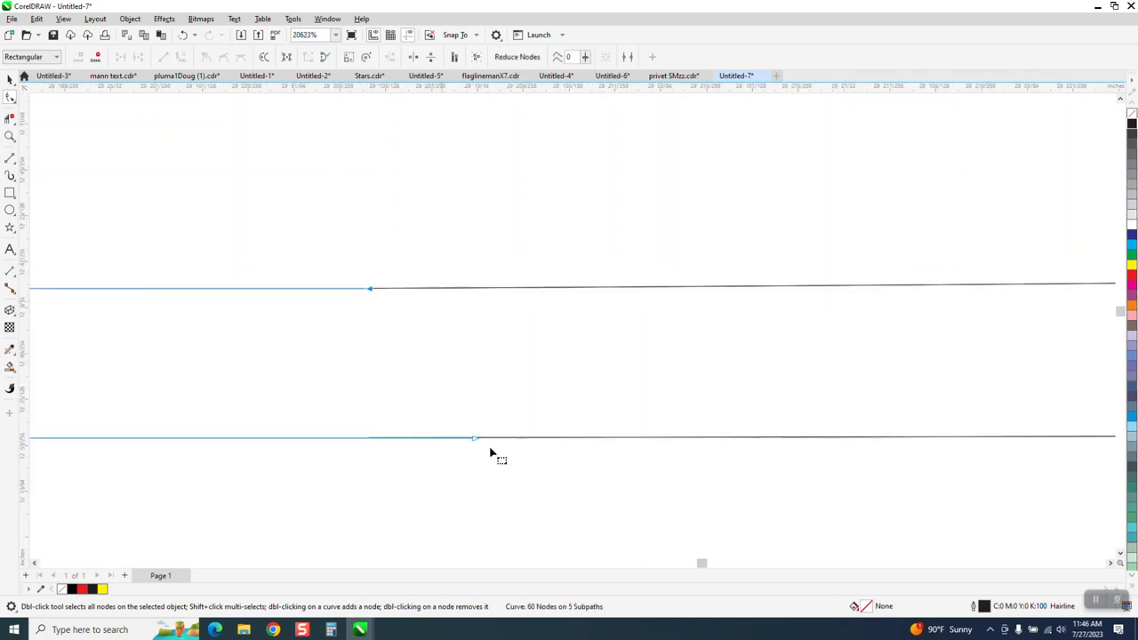
drag(475, 442, 374, 445)
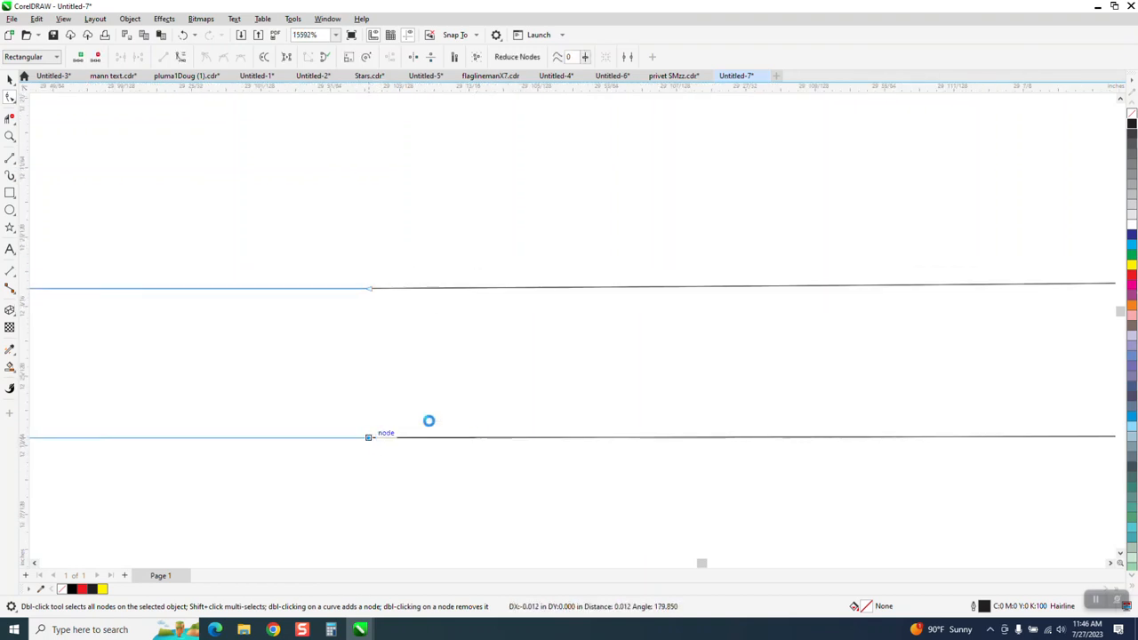
scroll(418, 325, down, 3)
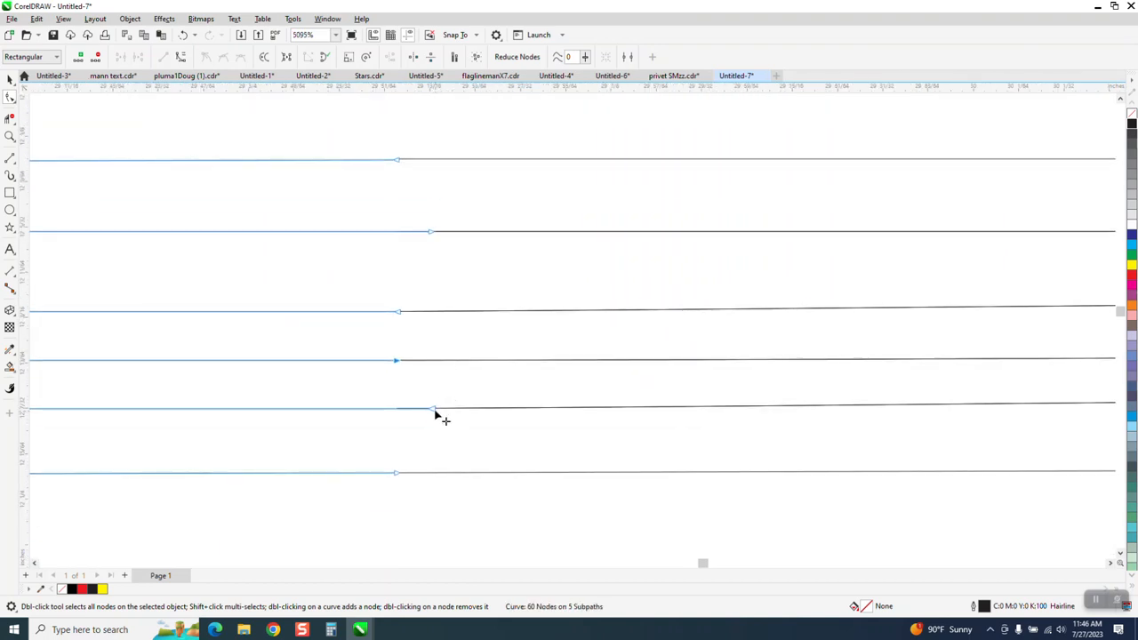
drag(434, 410, 398, 408)
scroll(446, 344, down, 8)
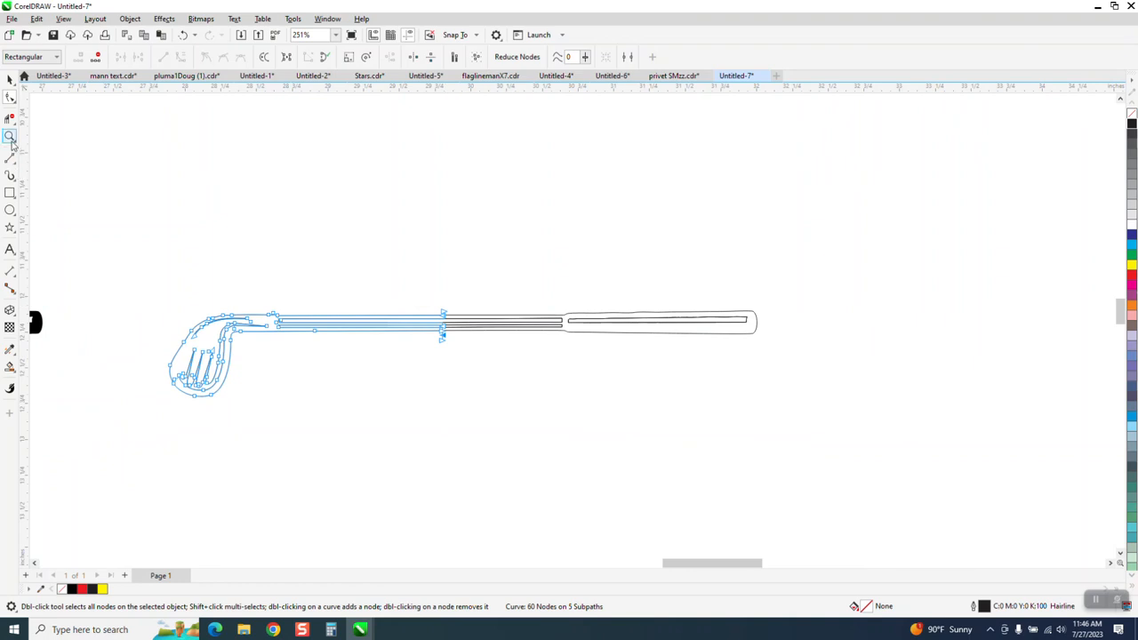
click(10, 193)
Draw a rectangle enclosing the golf club, trying a black Smart Fill then undoing it.
drag(141, 256, 810, 421)
click(10, 367)
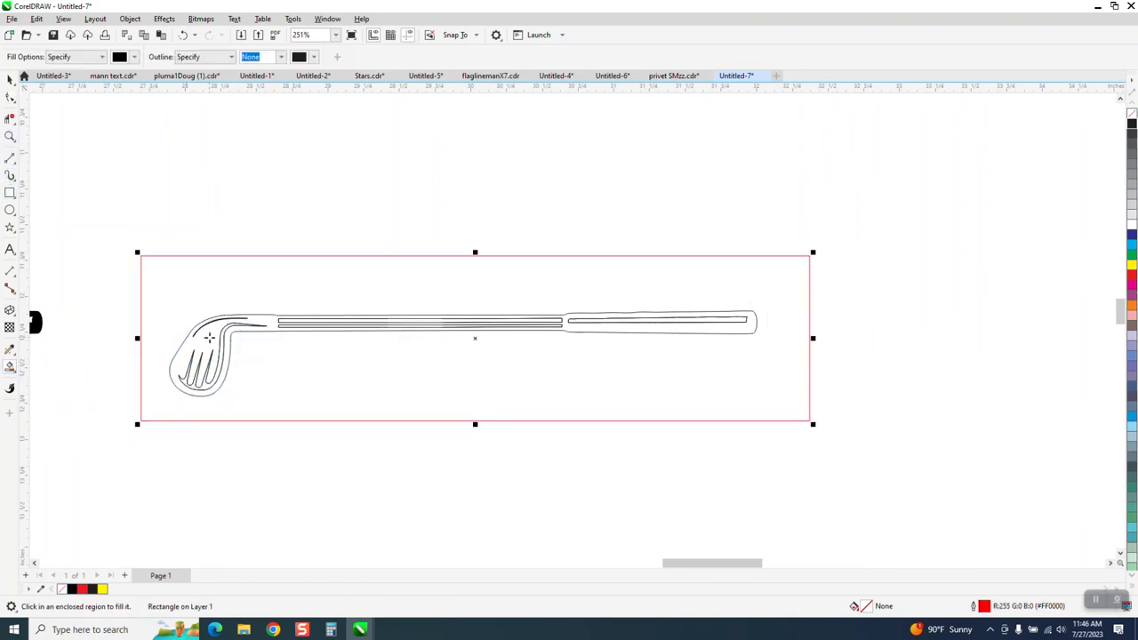
click(208, 336)
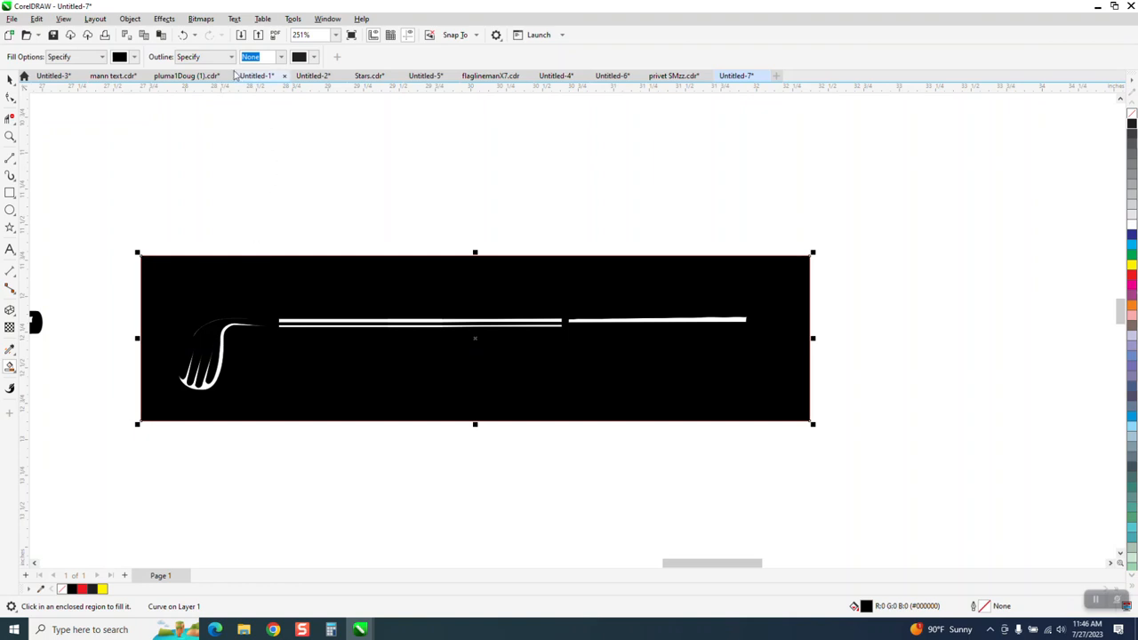
click(183, 35)
Marquee-select the eight objects making up the club.
click(10, 80)
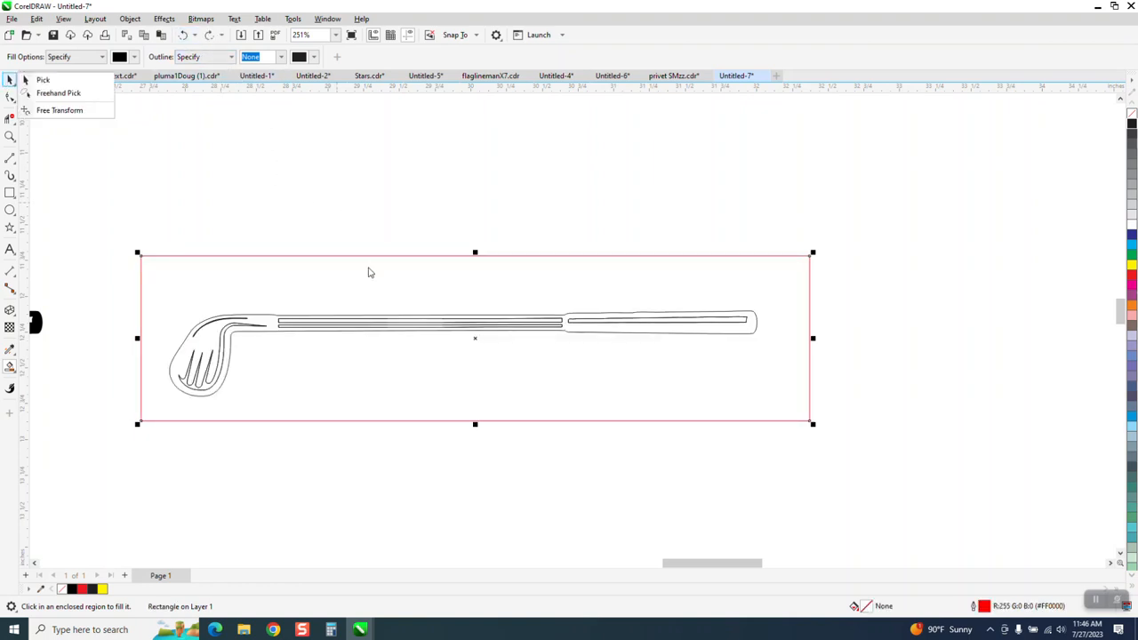
click(76, 81)
drag(105, 293, 263, 379)
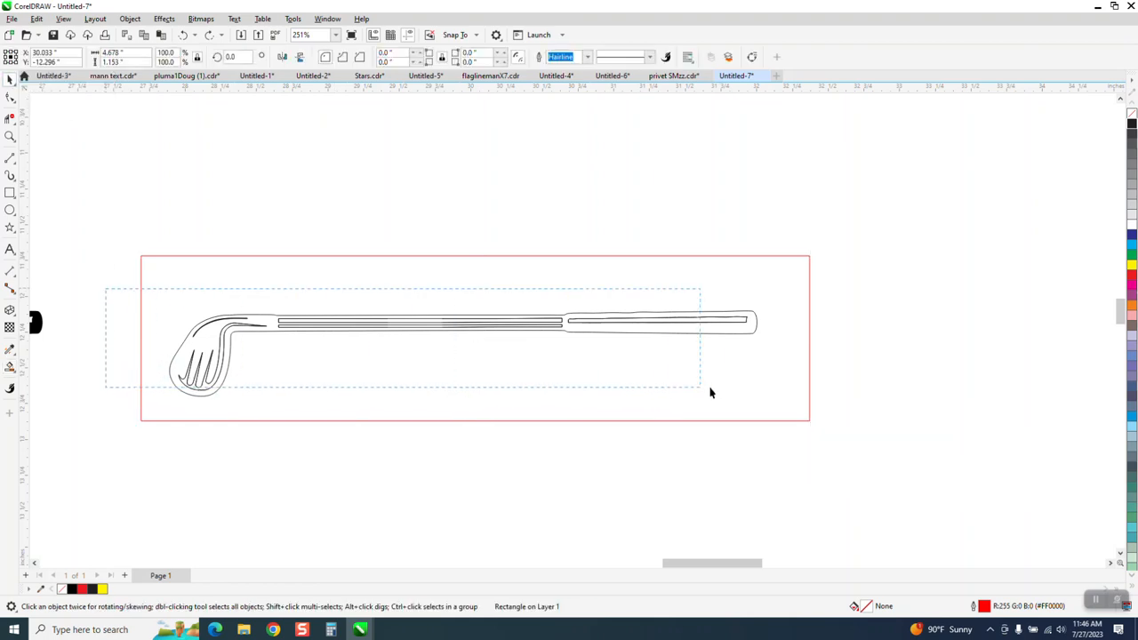
drag(710, 392, 793, 397)
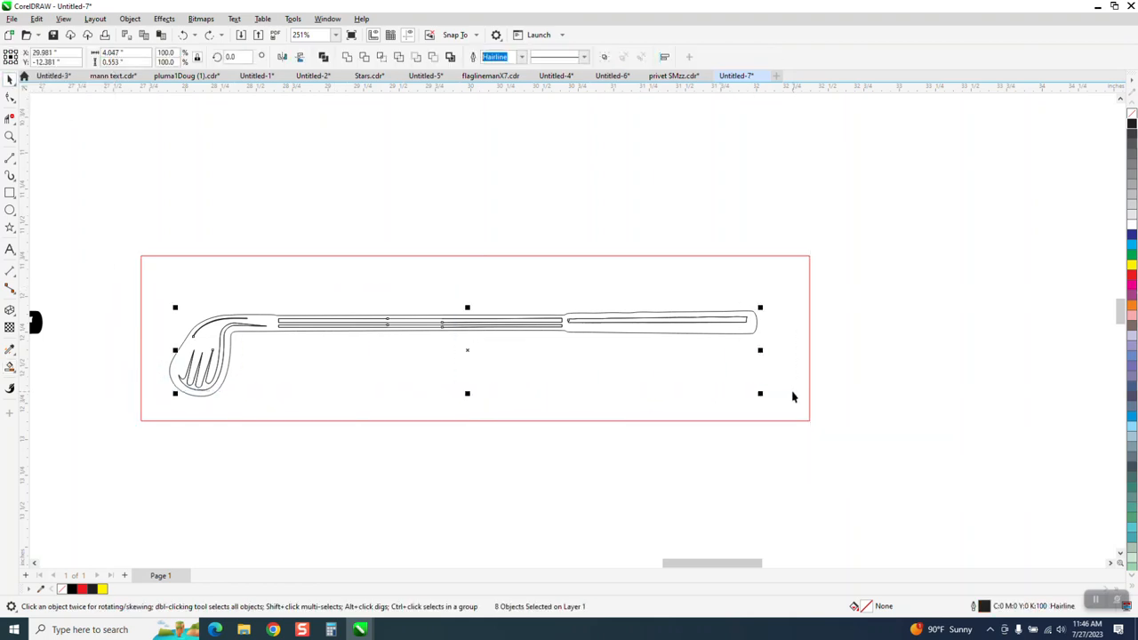
Join the shaft nodes' open ends with the Join Curves docker, then Smart Fill the frame black.
click(11, 97)
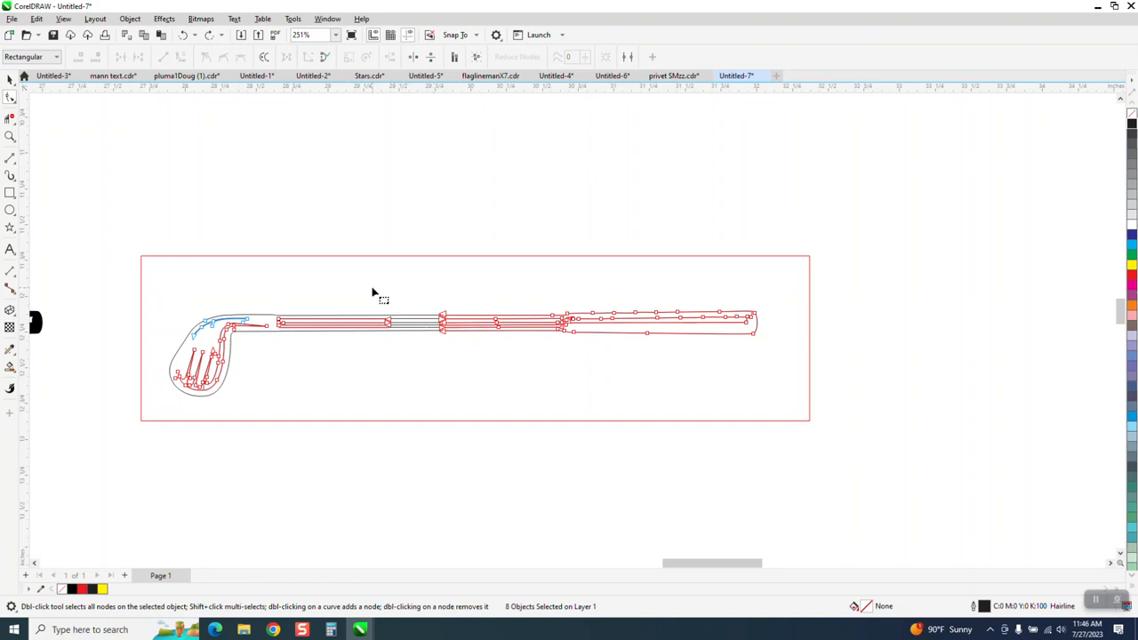
drag(372, 287, 465, 370)
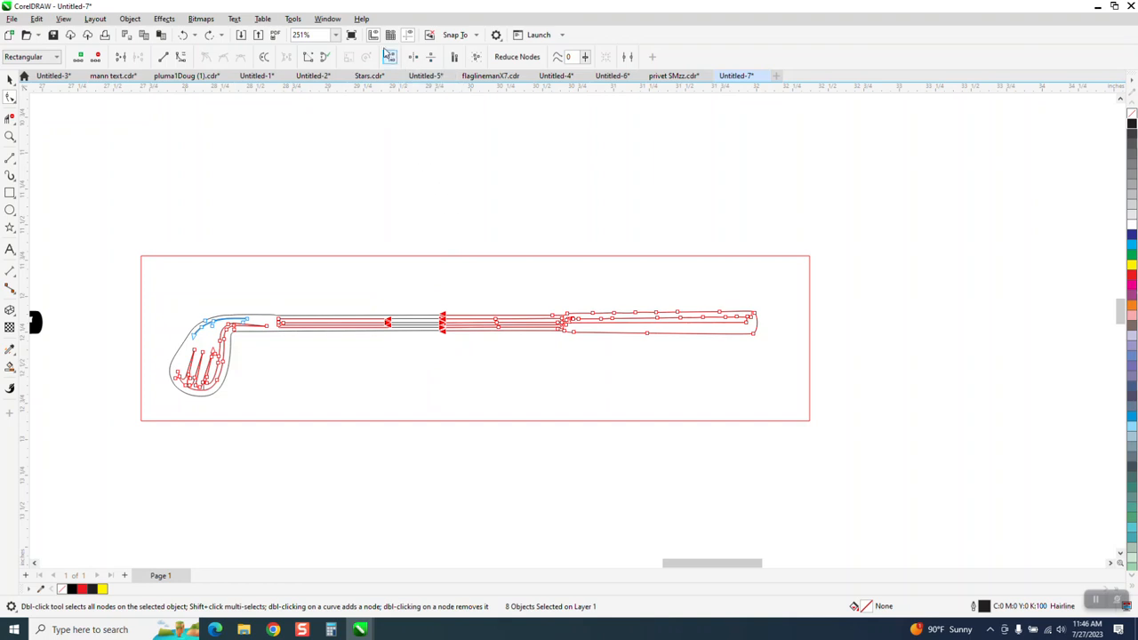
click(328, 19)
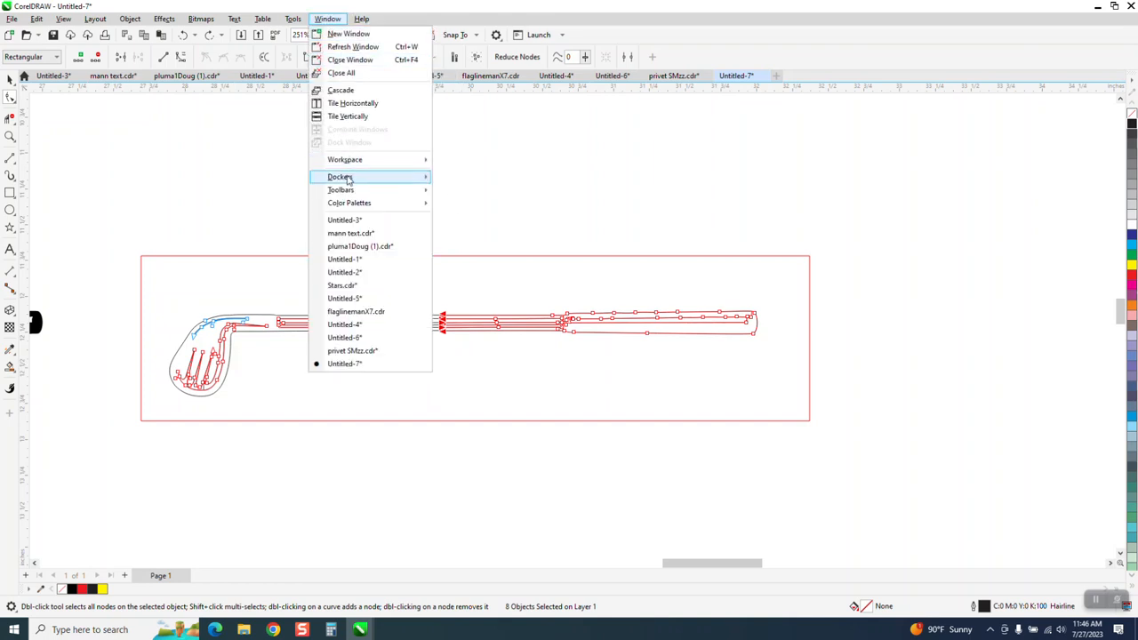
mouse_move(350, 181)
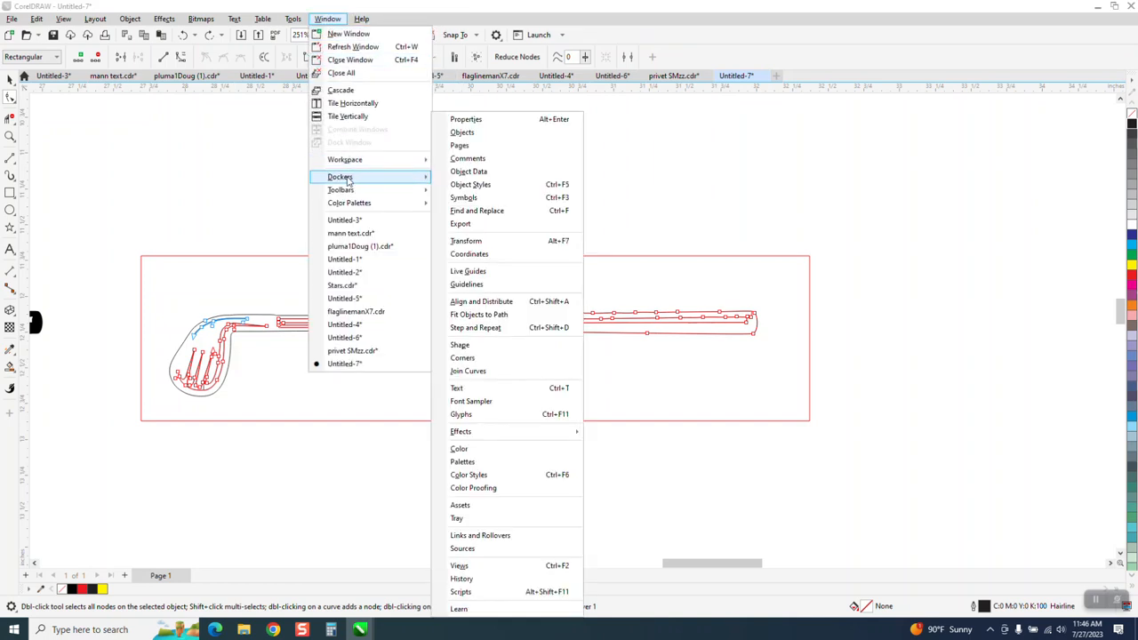
click(480, 370)
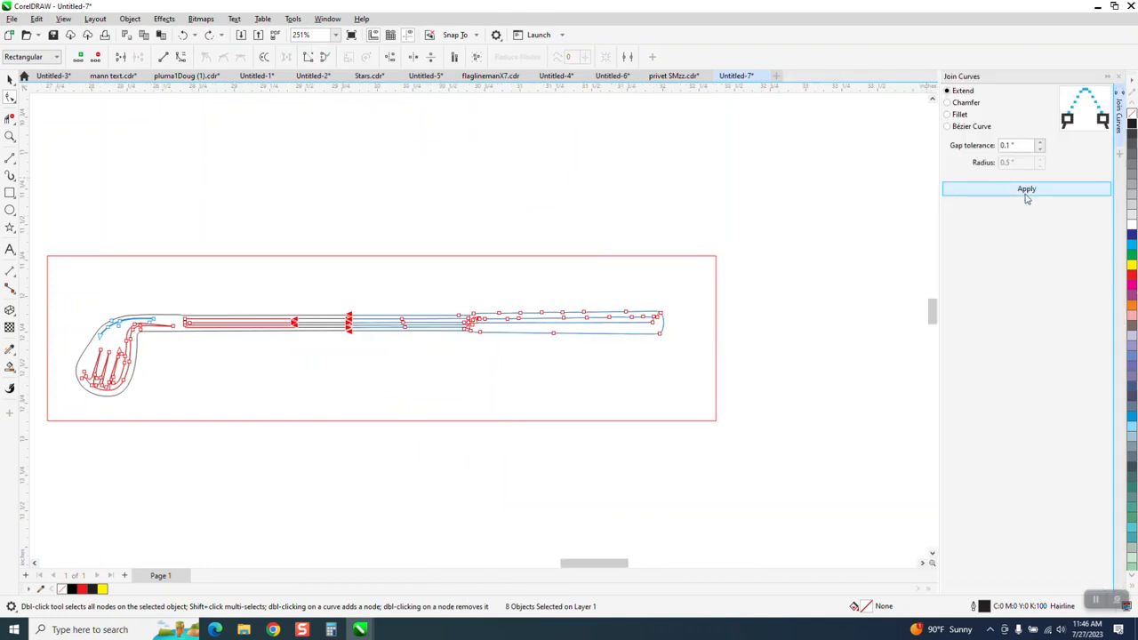
click(1033, 197)
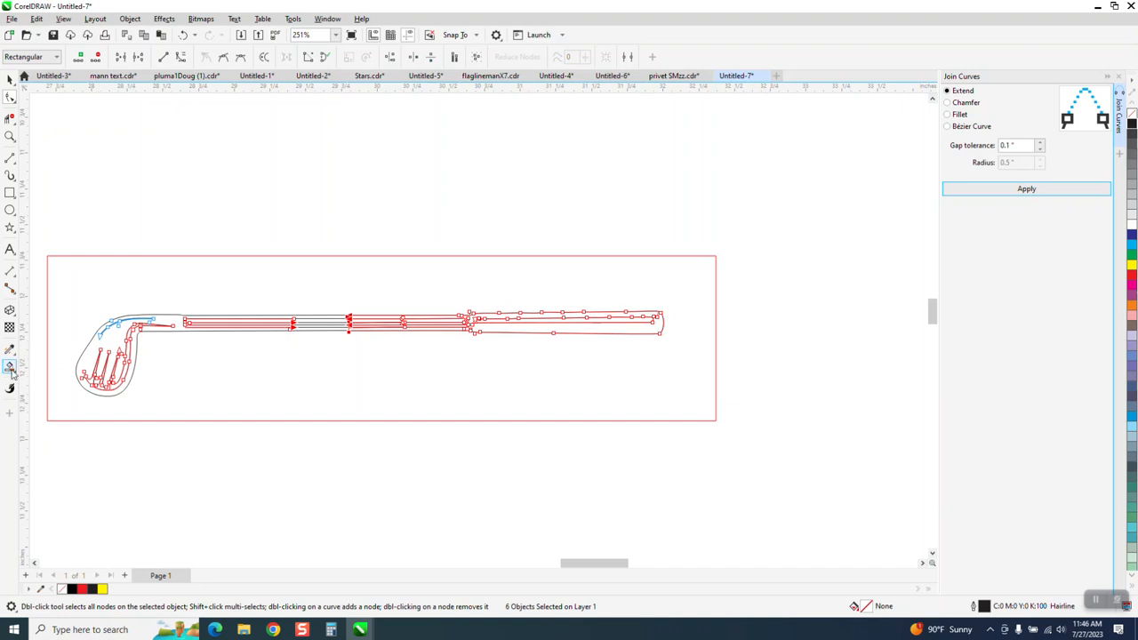
click(10, 367)
click(114, 338)
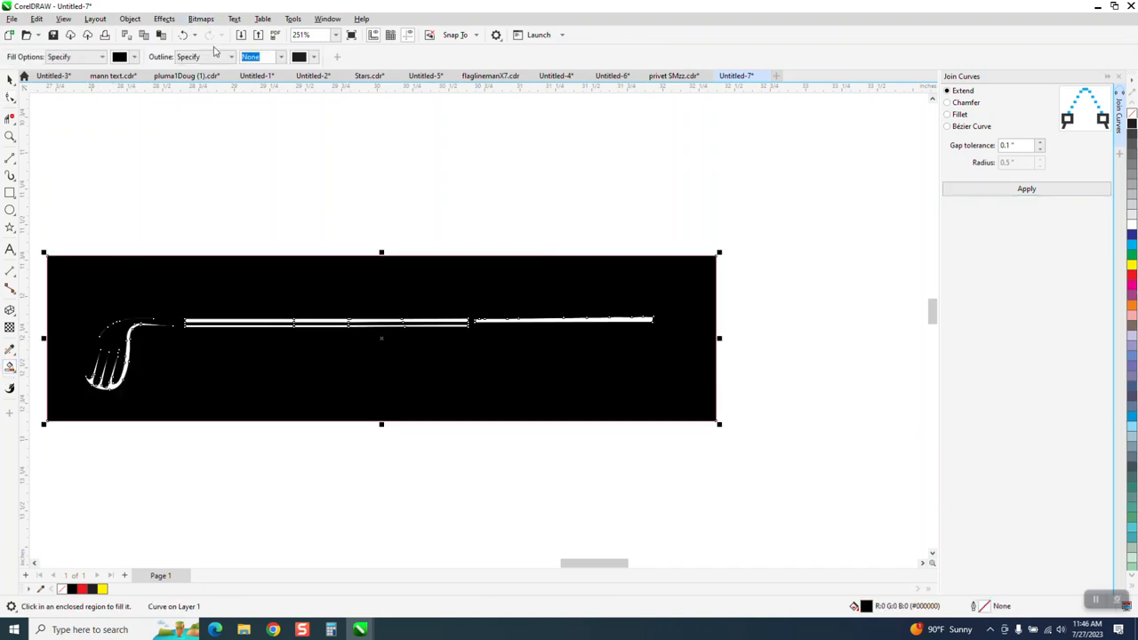
Undo the black fill, test a fill from outside the club, and undo that too.
click(184, 34)
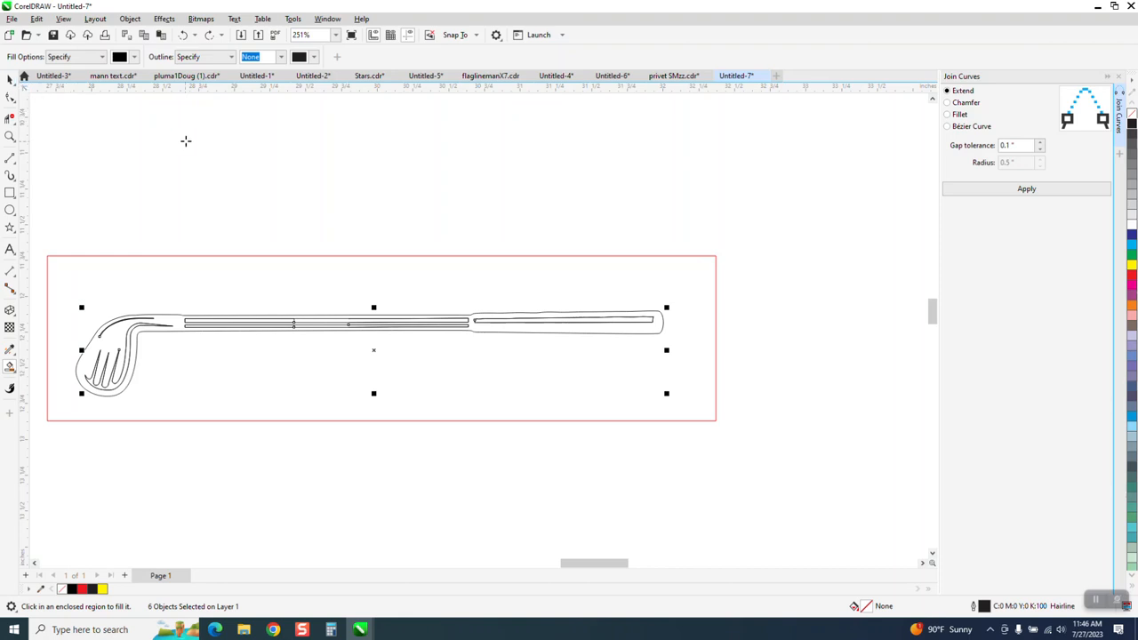
click(185, 140)
click(185, 37)
Select the golf club's shaft curve and zoom in on it.
click(5, 81)
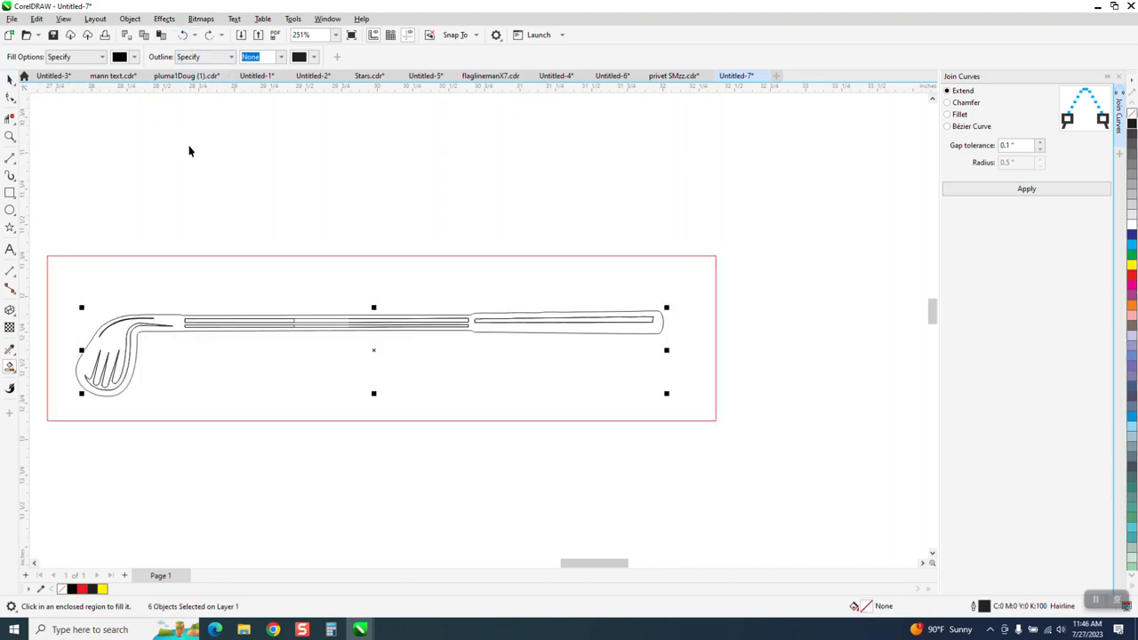
click(271, 333)
click(10, 136)
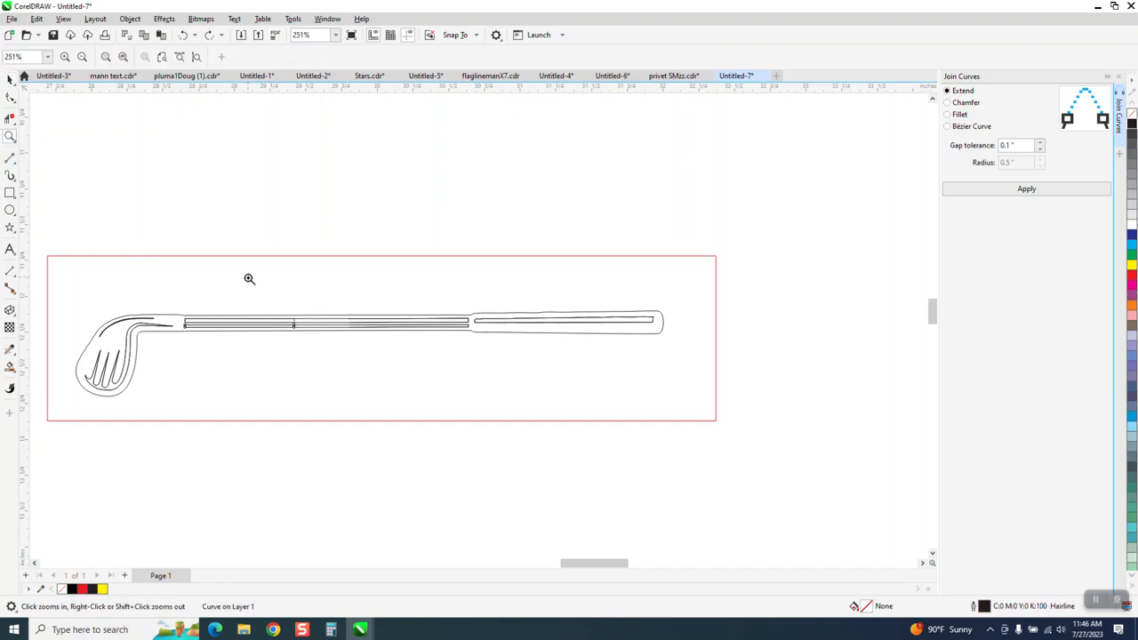
drag(249, 278, 393, 350)
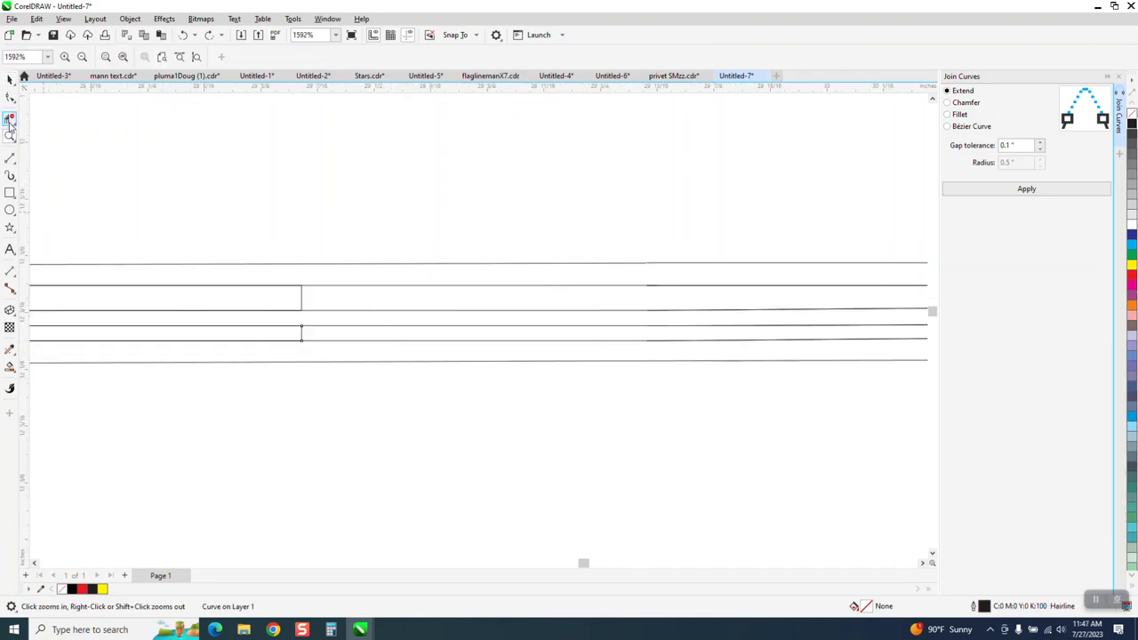
click(10, 120)
click(302, 296)
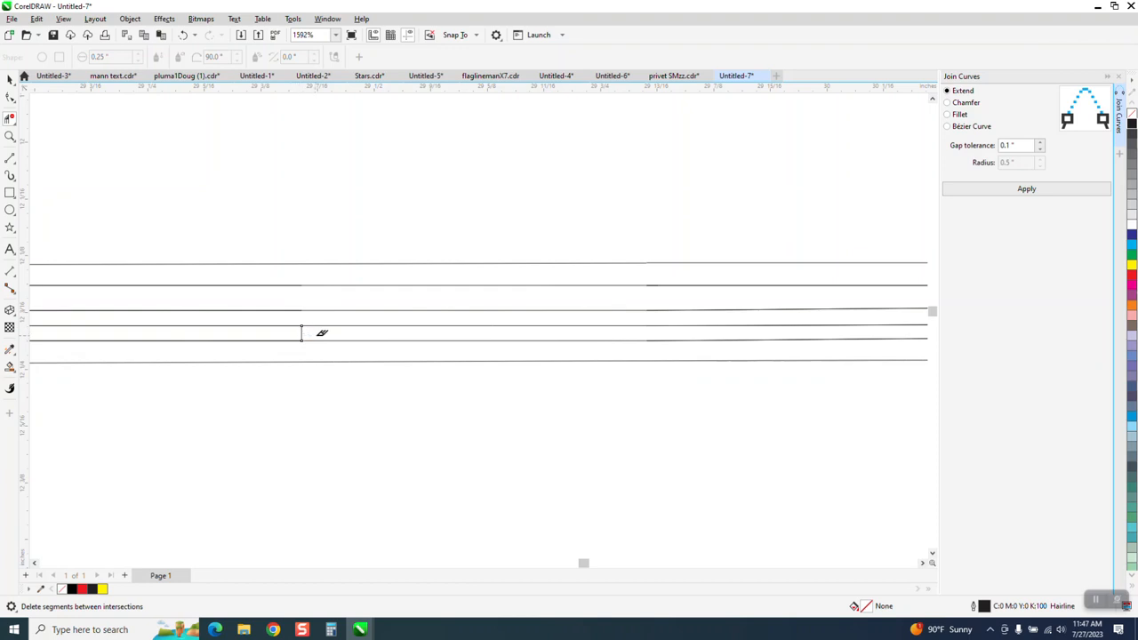
click(325, 337)
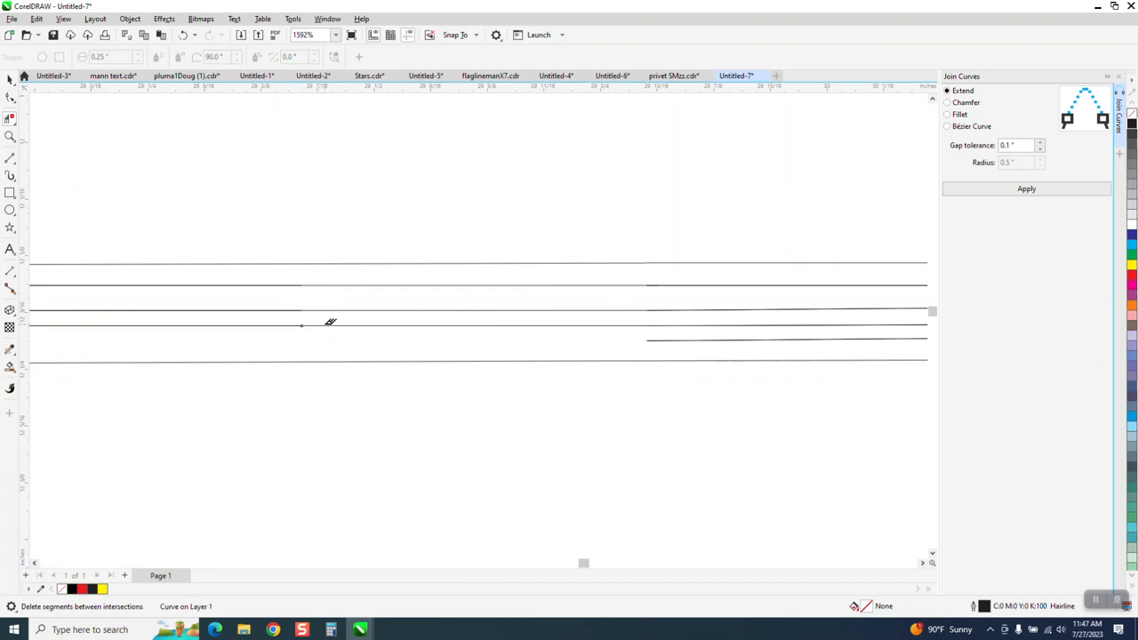
click(184, 36)
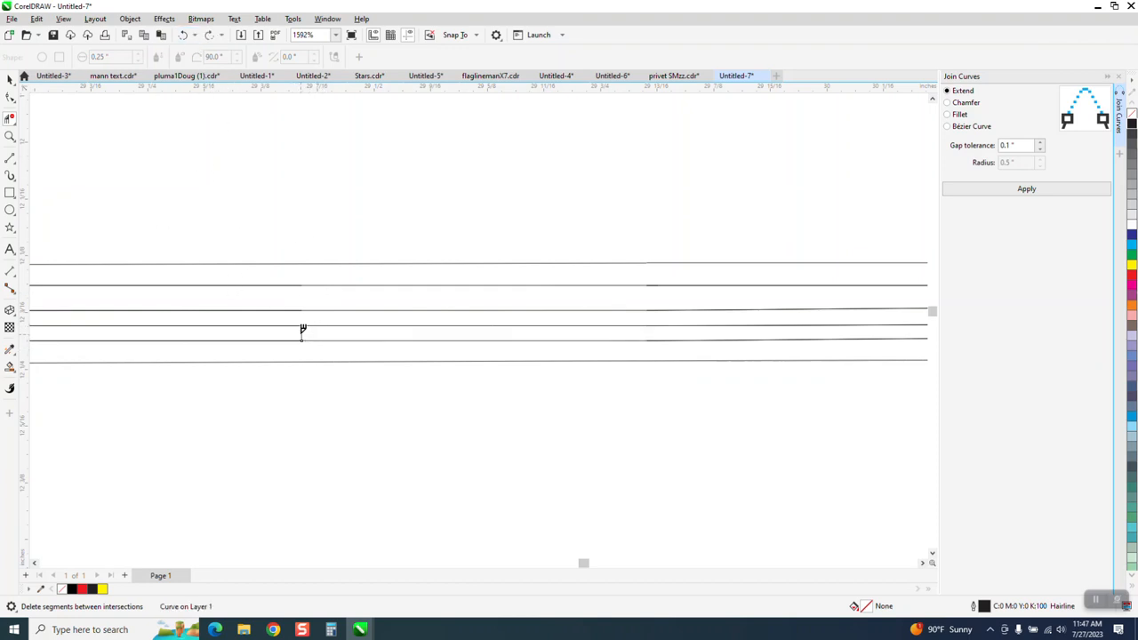
scroll(414, 241, down, 3)
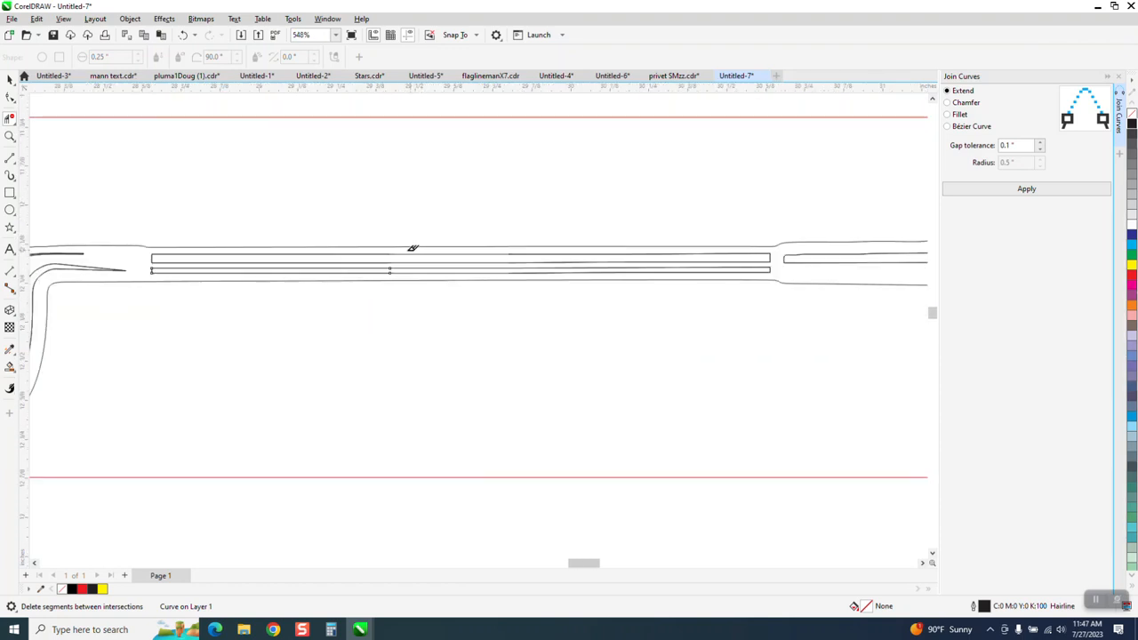
click(10, 78)
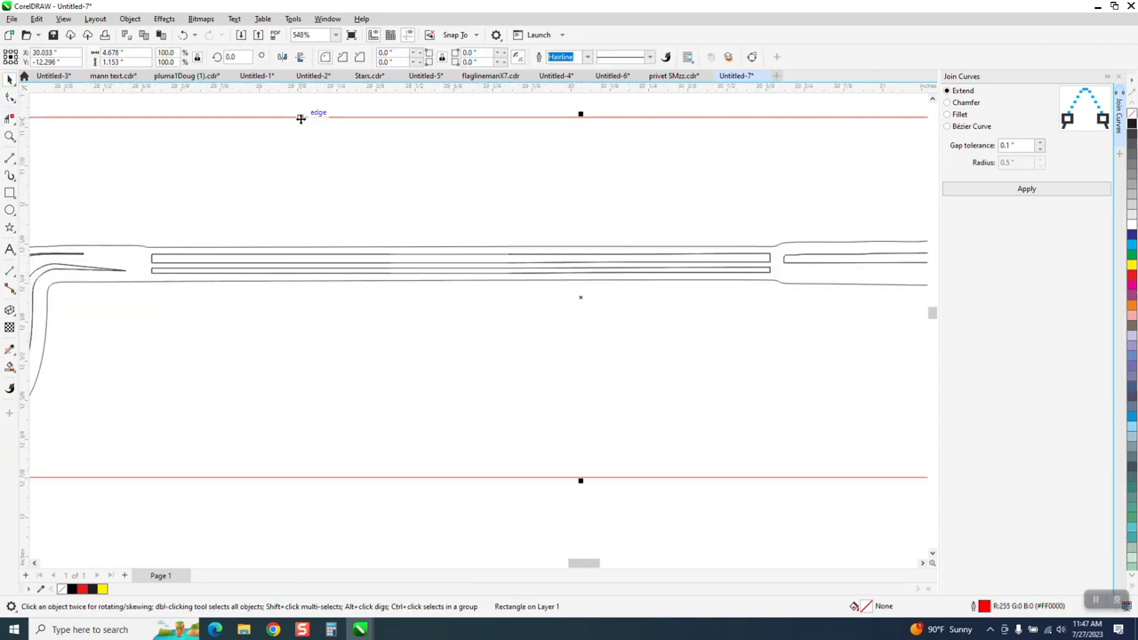
click(295, 217)
click(287, 271)
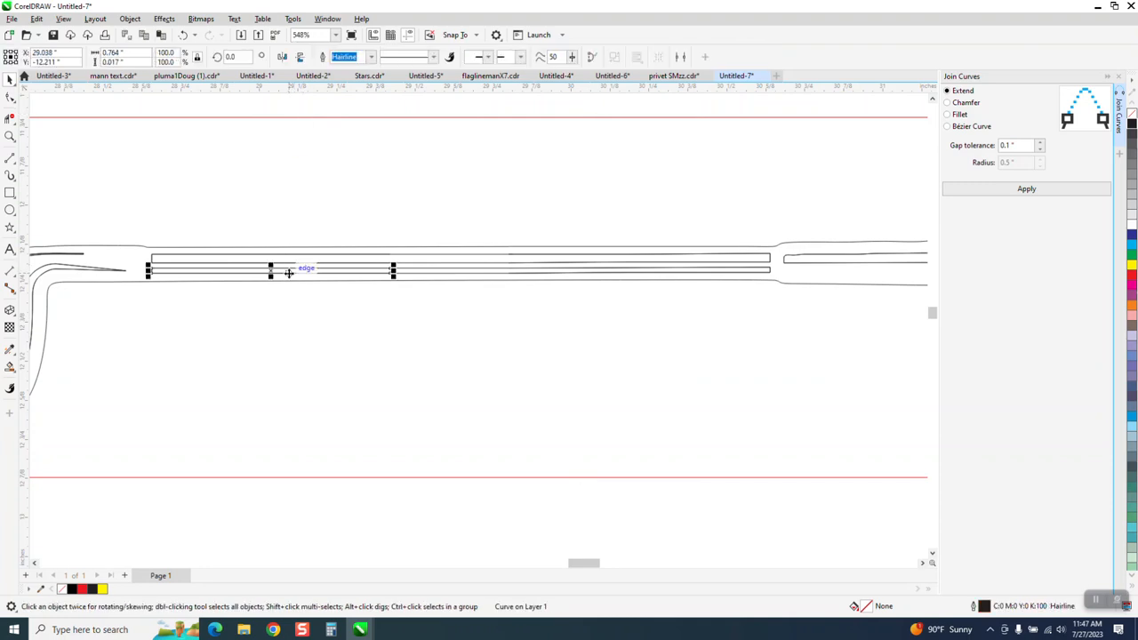
click(291, 274)
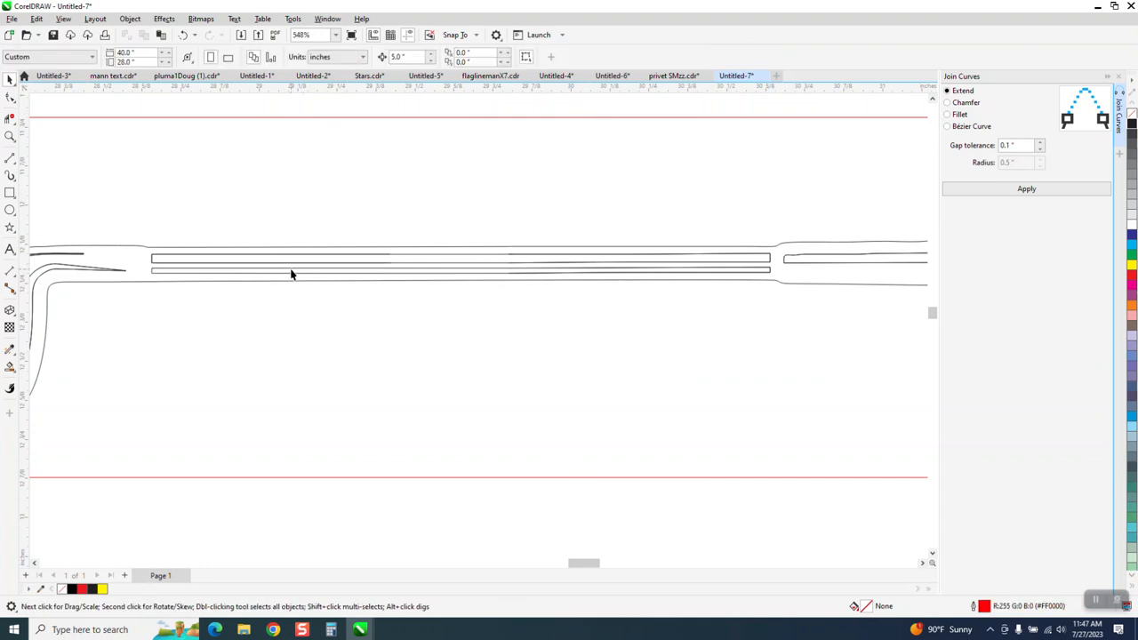
click(293, 260)
click(556, 277)
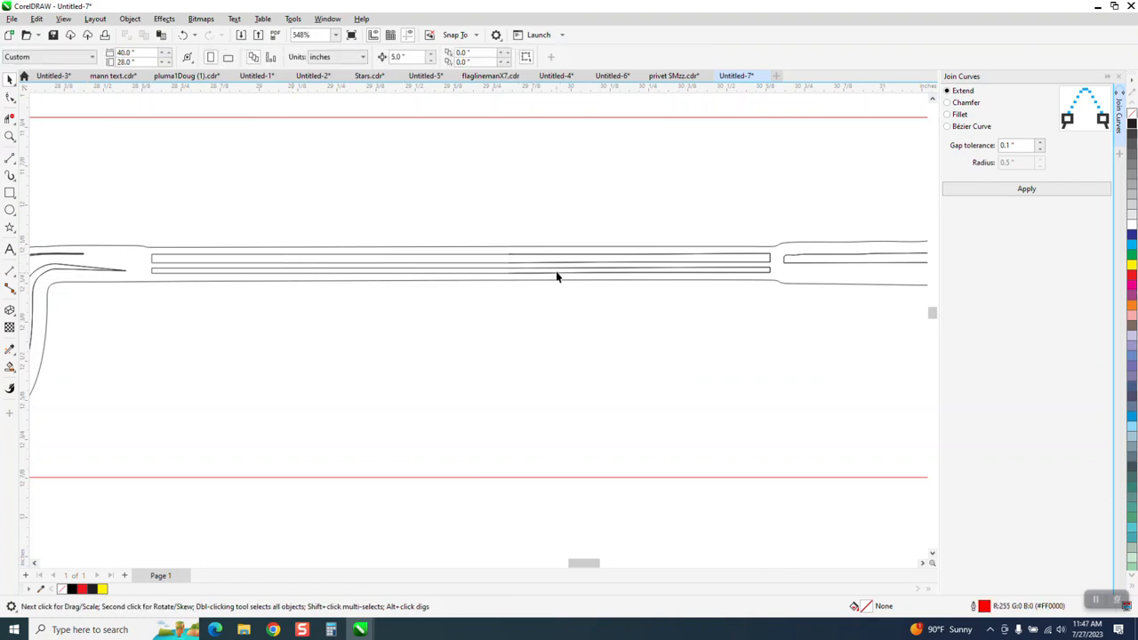
click(598, 258)
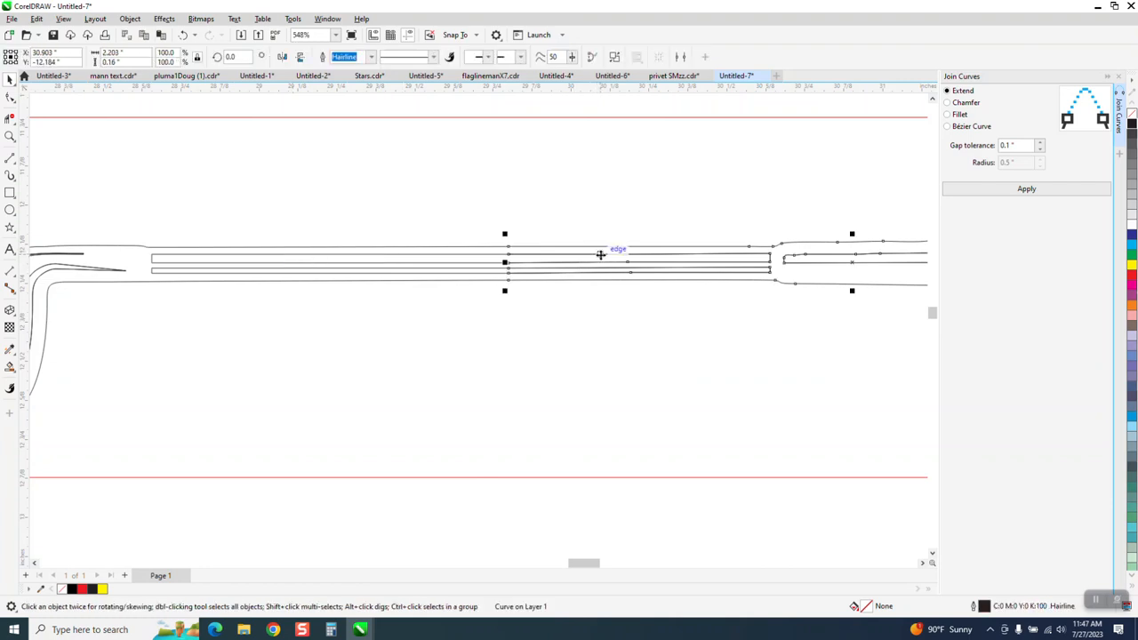
key(Delete)
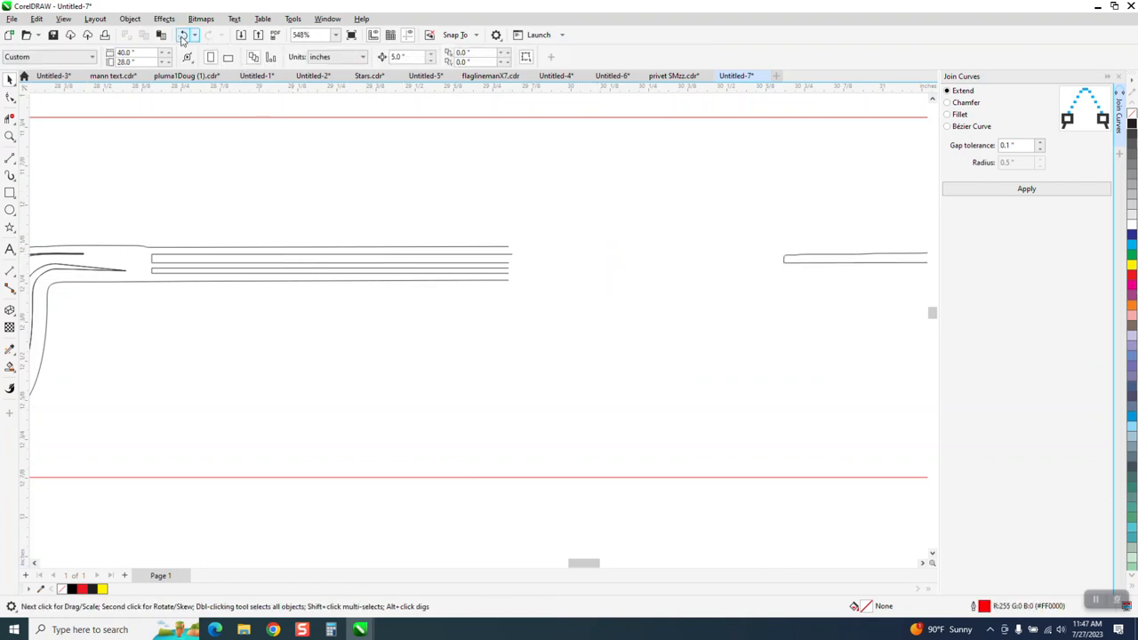
click(182, 34)
click(528, 289)
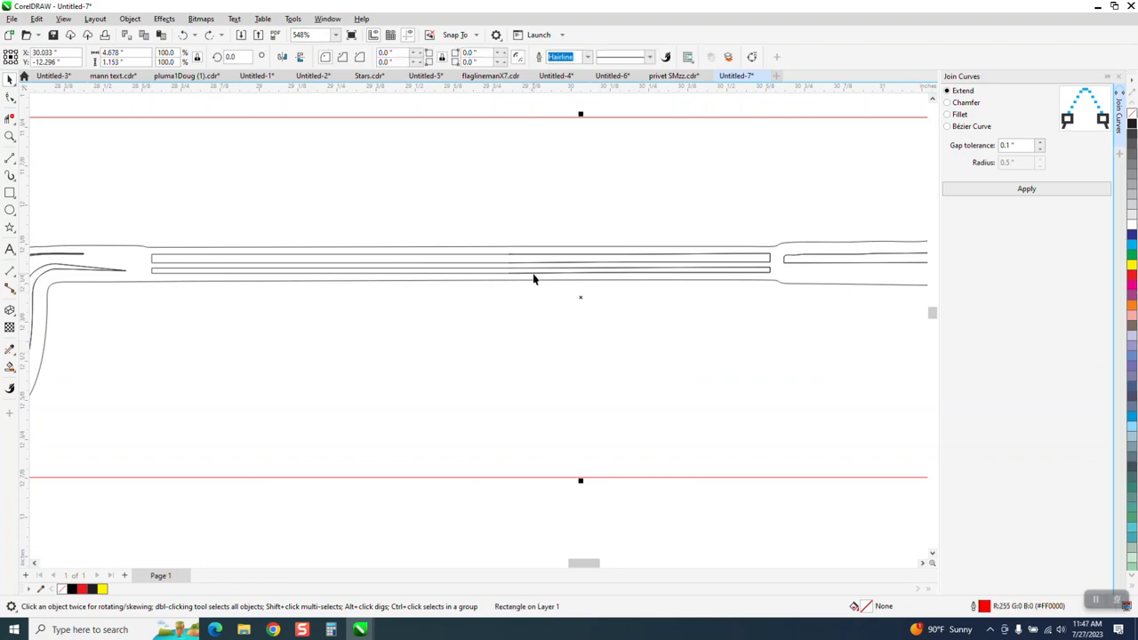
click(533, 273)
key(Delete)
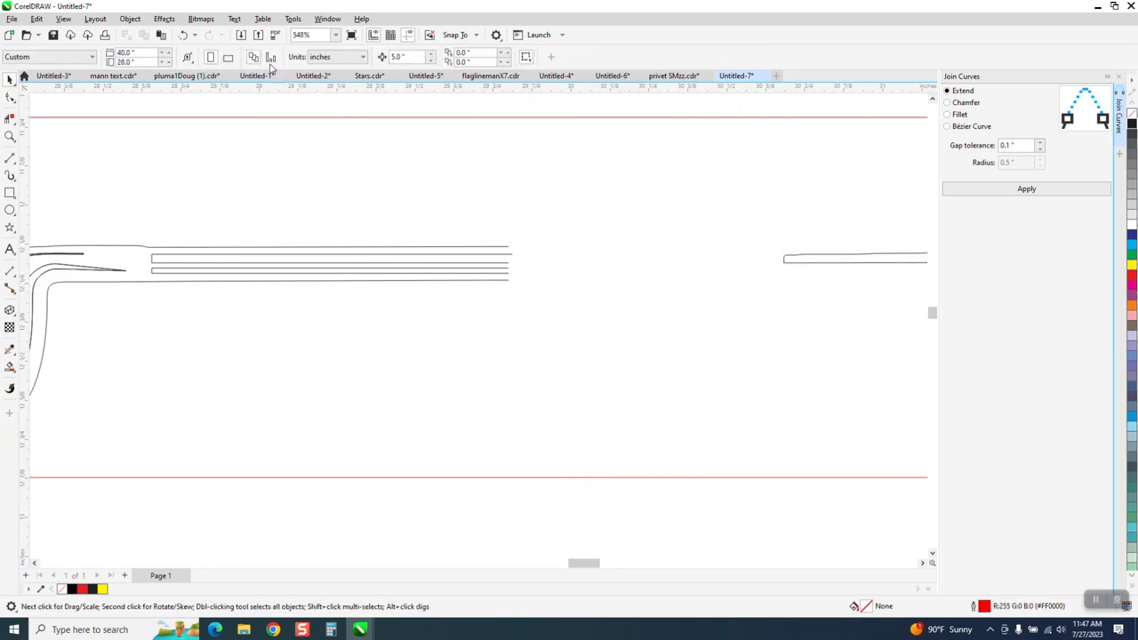
click(182, 35)
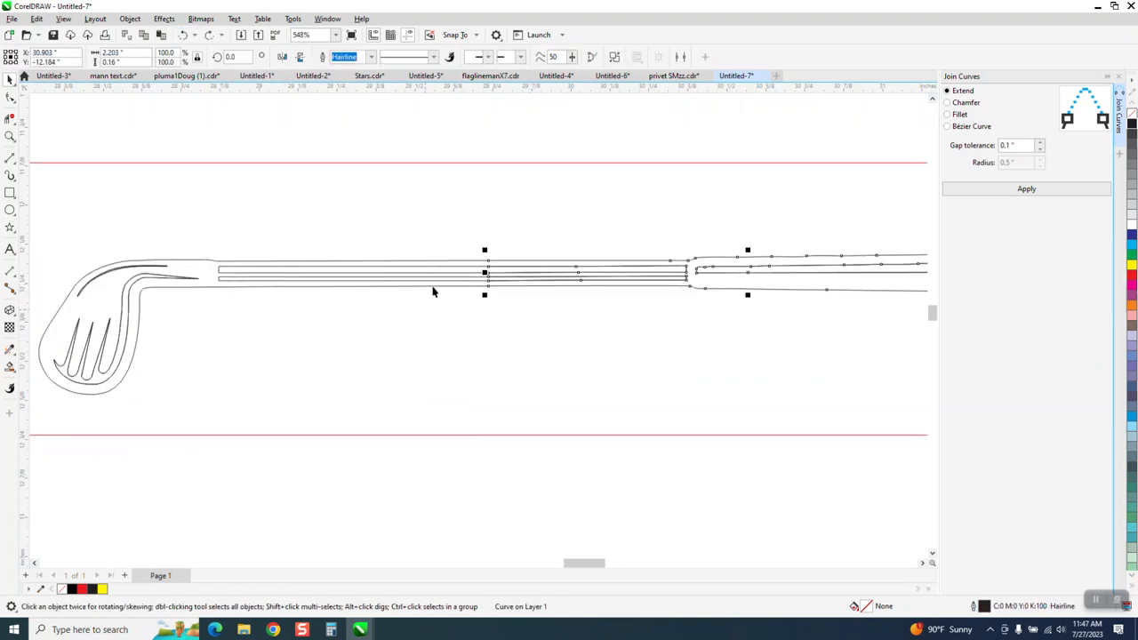
scroll(433, 290, down, 1)
click(10, 367)
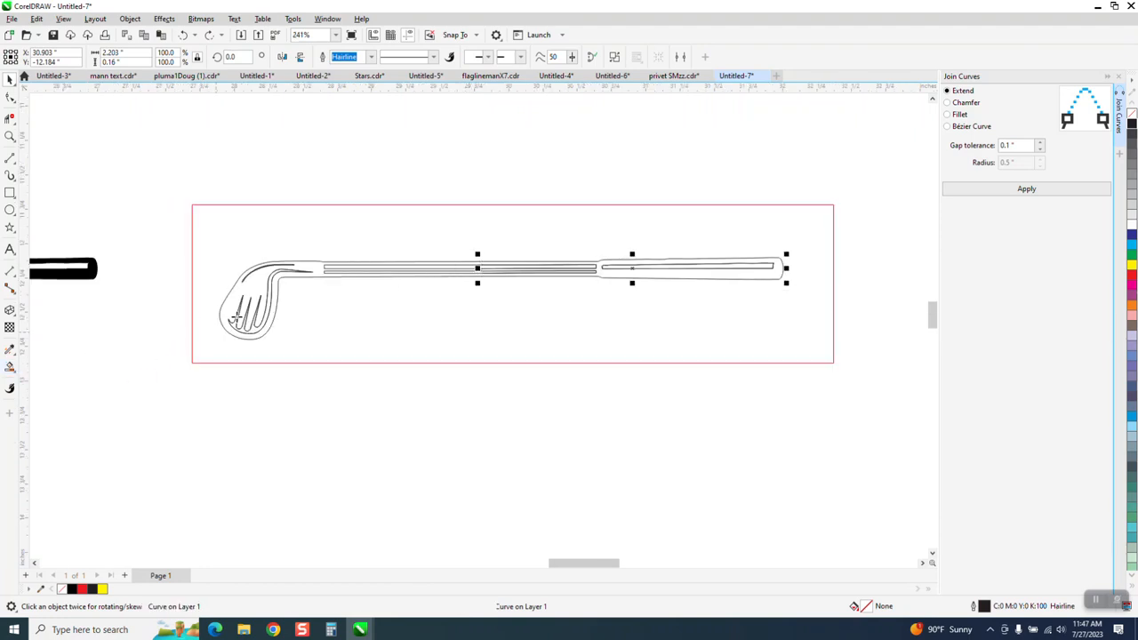
click(235, 296)
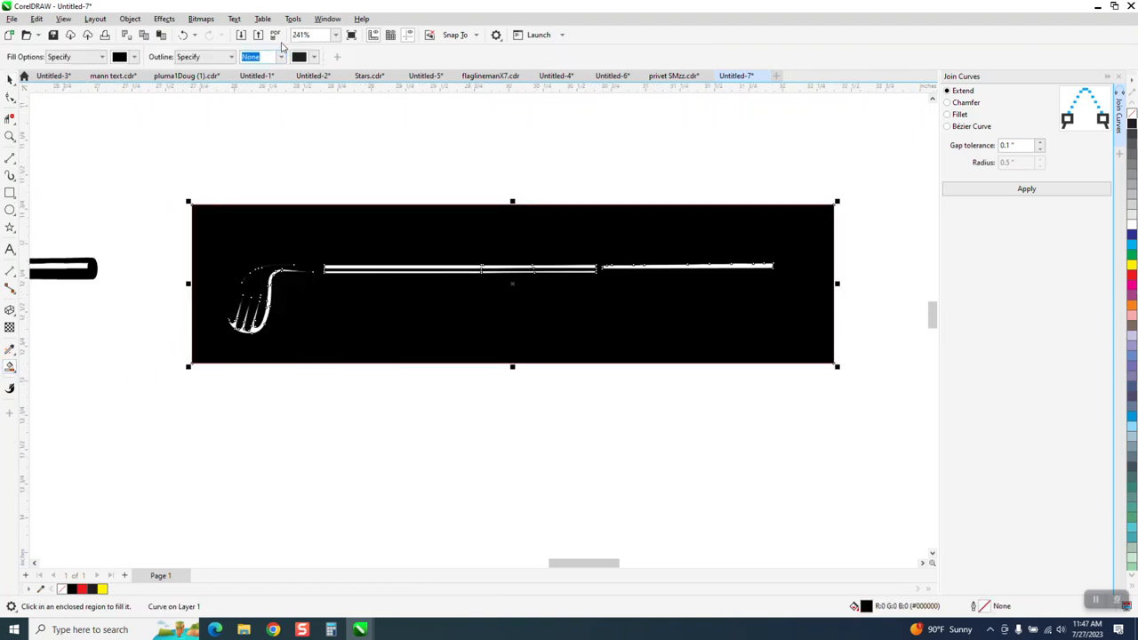
click(183, 35)
click(10, 79)
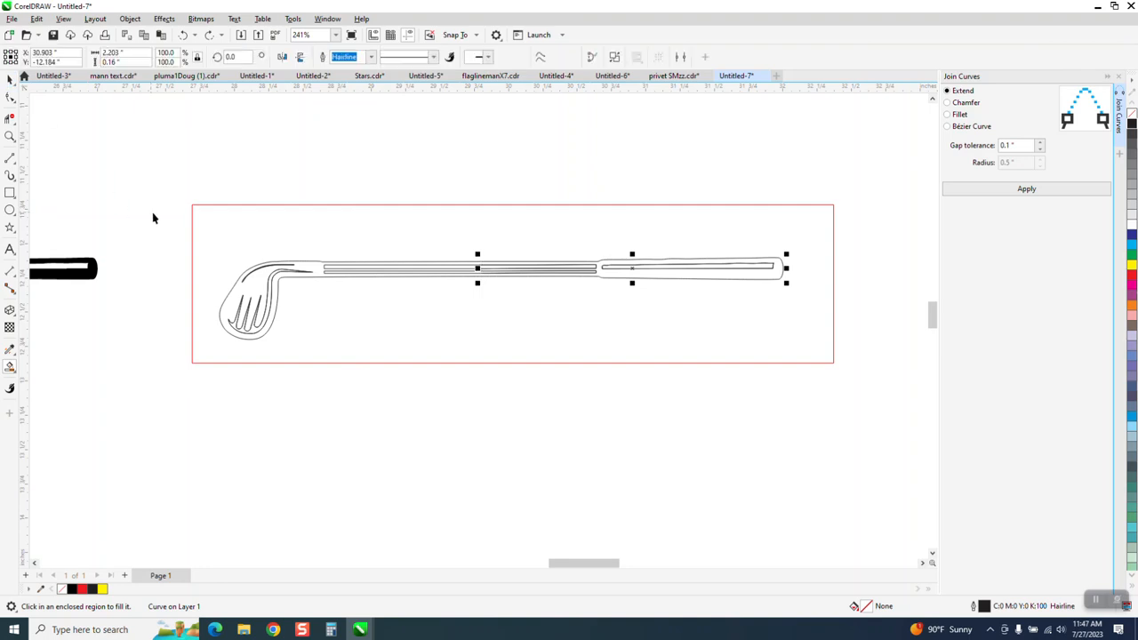
drag(153, 214, 806, 365)
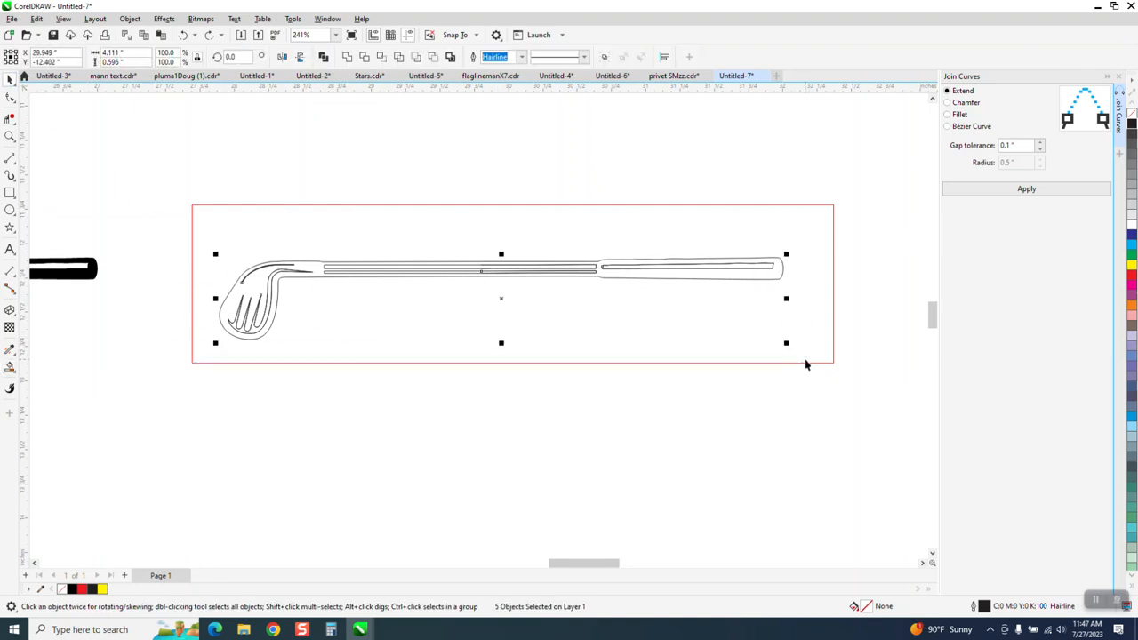
Select every node of the club curves and join their open ends.
click(10, 98)
drag(163, 228, 812, 357)
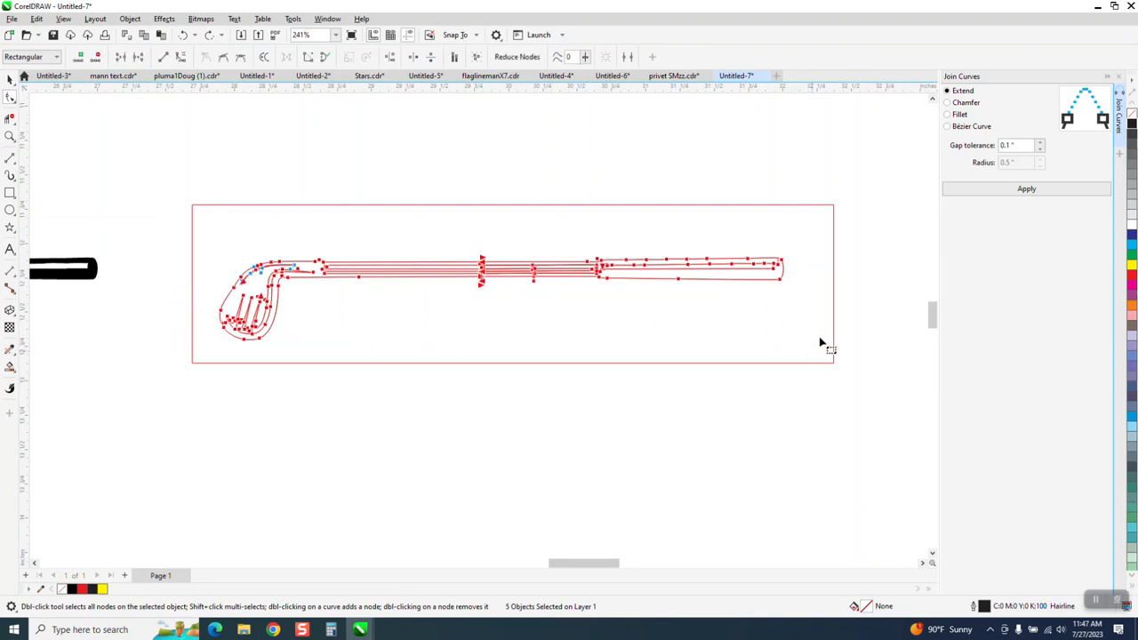
click(1023, 195)
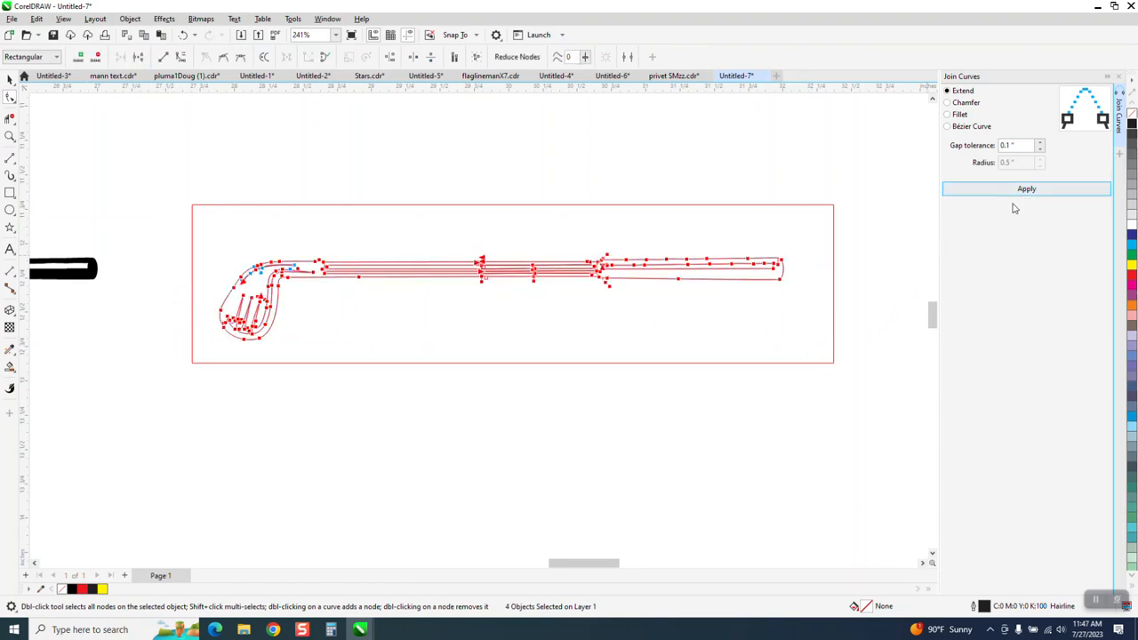
Zoom in on the shaft and delete the stray diagonal and short vertical segments.
click(9, 136)
drag(455, 254, 539, 298)
click(10, 116)
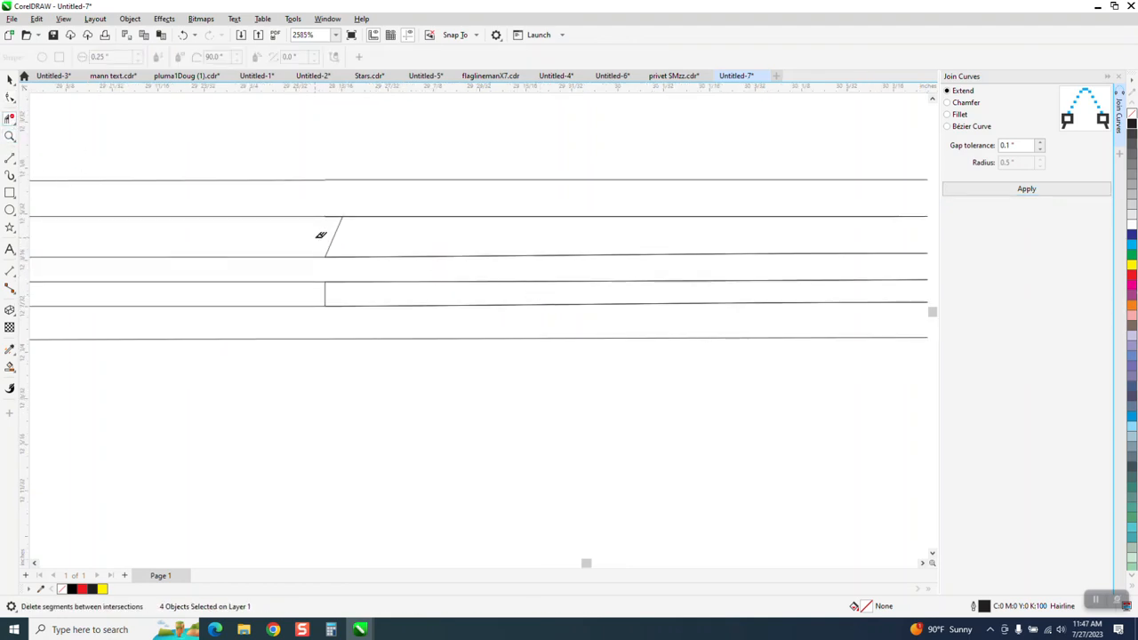
click(329, 240)
click(331, 289)
scroll(325, 298, down, 2)
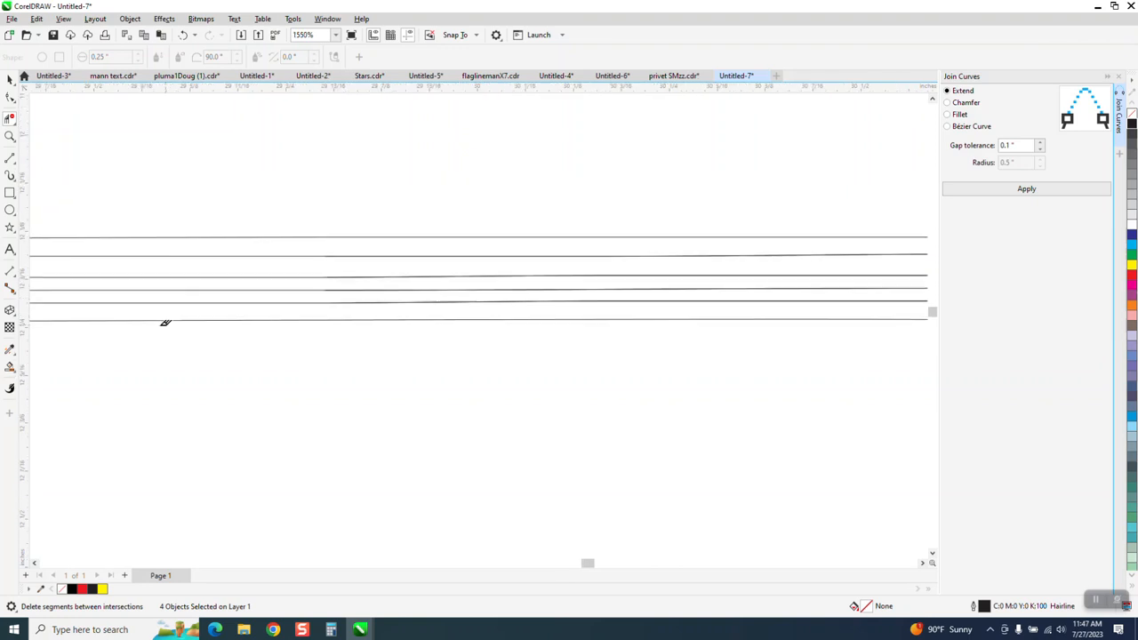
click(10, 367)
scroll(738, 353, down, 3)
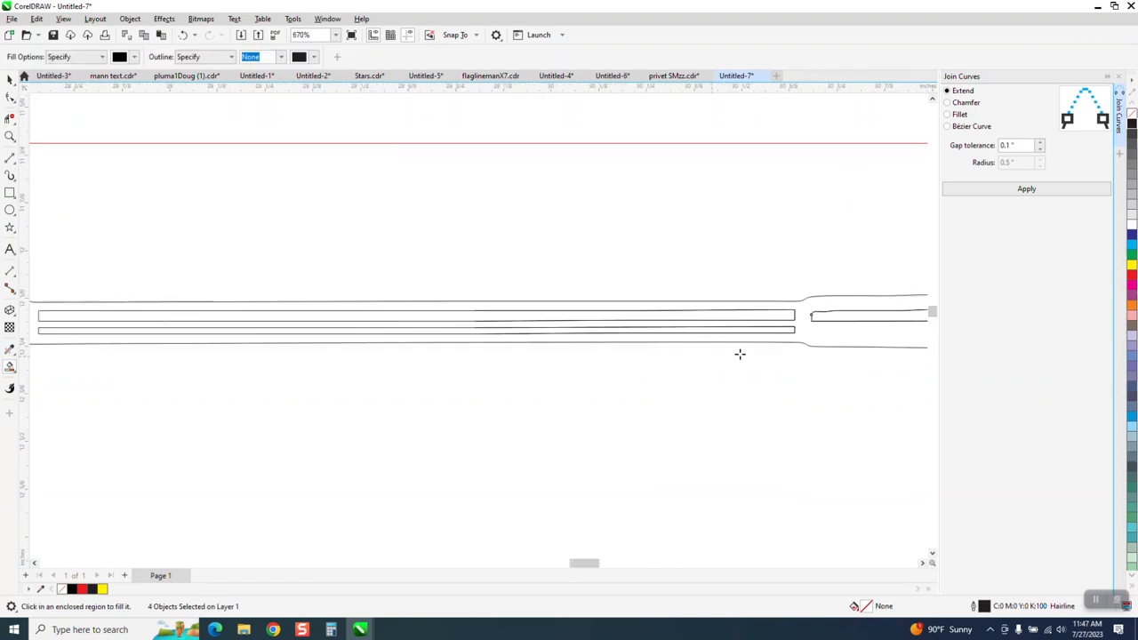
Fill the closed club outline solid black and delete the leftover club outline in the frame.
click(802, 342)
scroll(701, 283, down, 3)
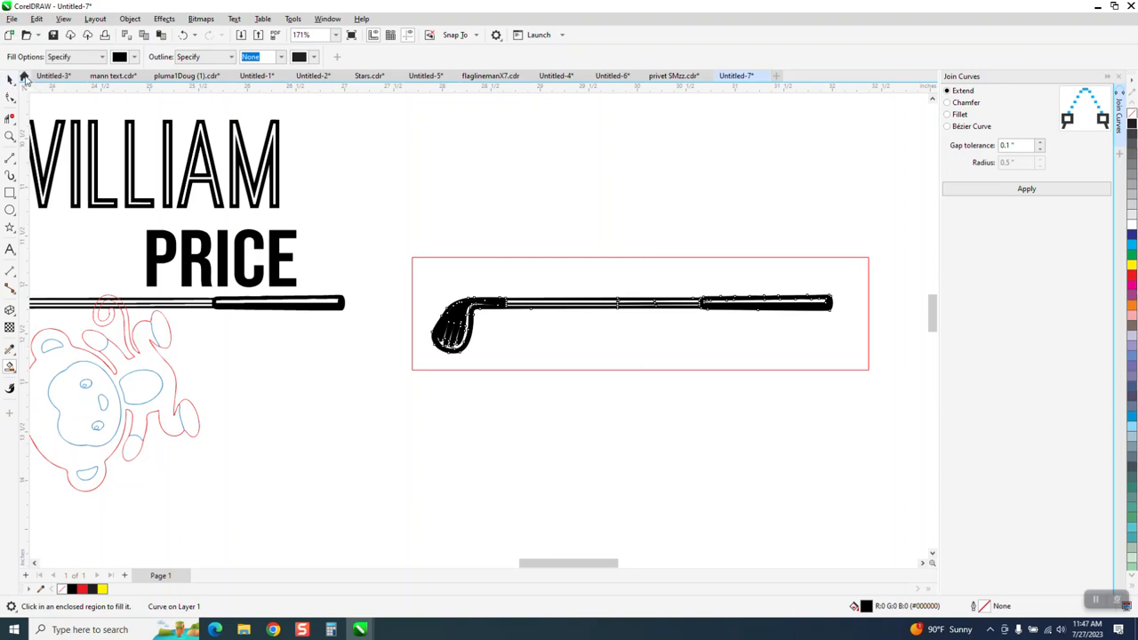
click(9, 78)
scroll(361, 453, down, 2)
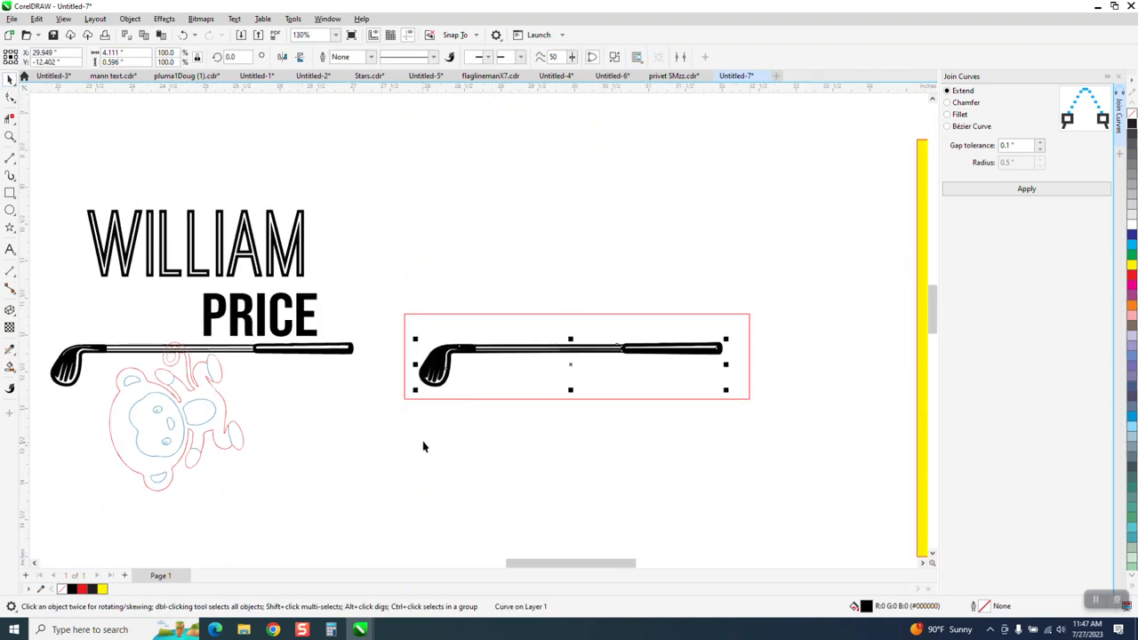
scroll(491, 451, down, 1)
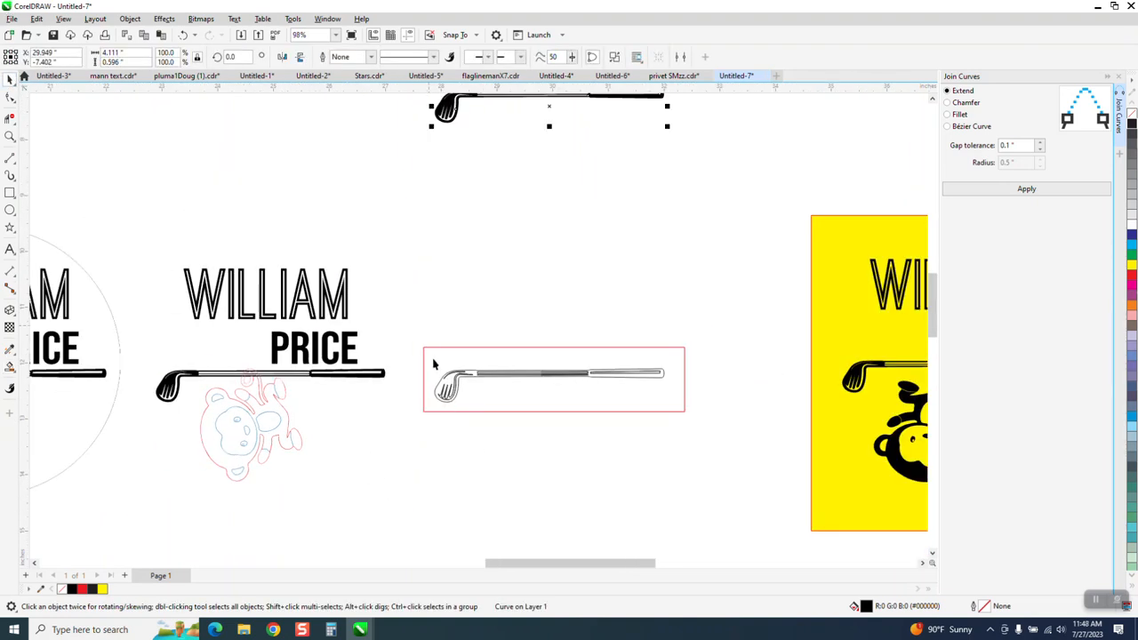
drag(433, 364, 691, 421)
key(Delete)
scroll(660, 399, down, 3)
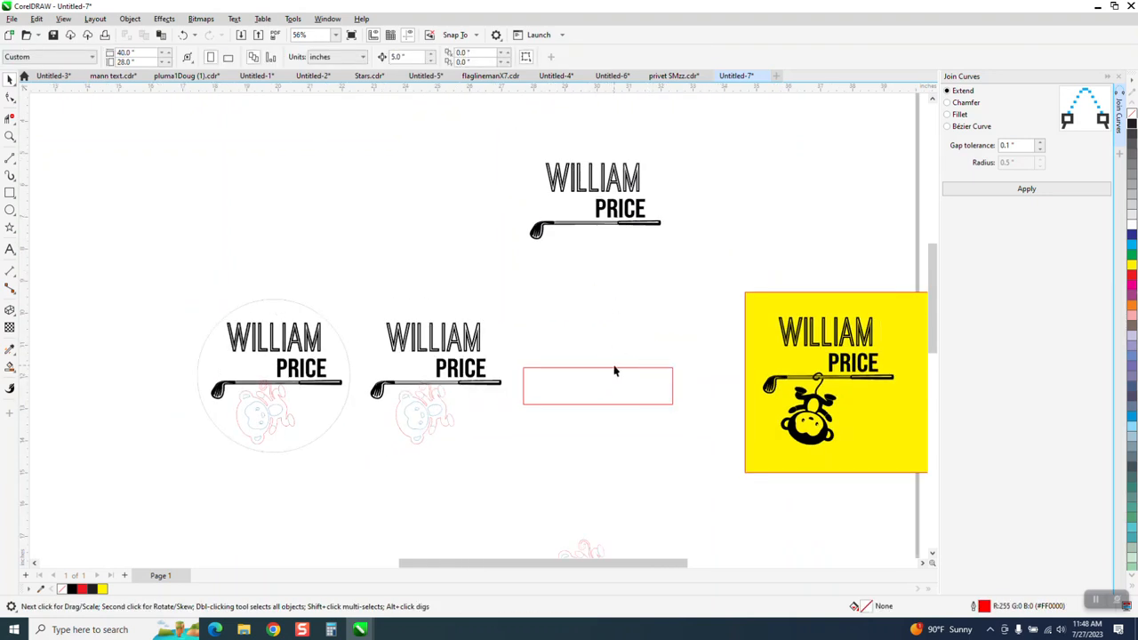
Delete the empty red rectangle frame.
click(623, 377)
key(Delete)
scroll(625, 378, down, 1)
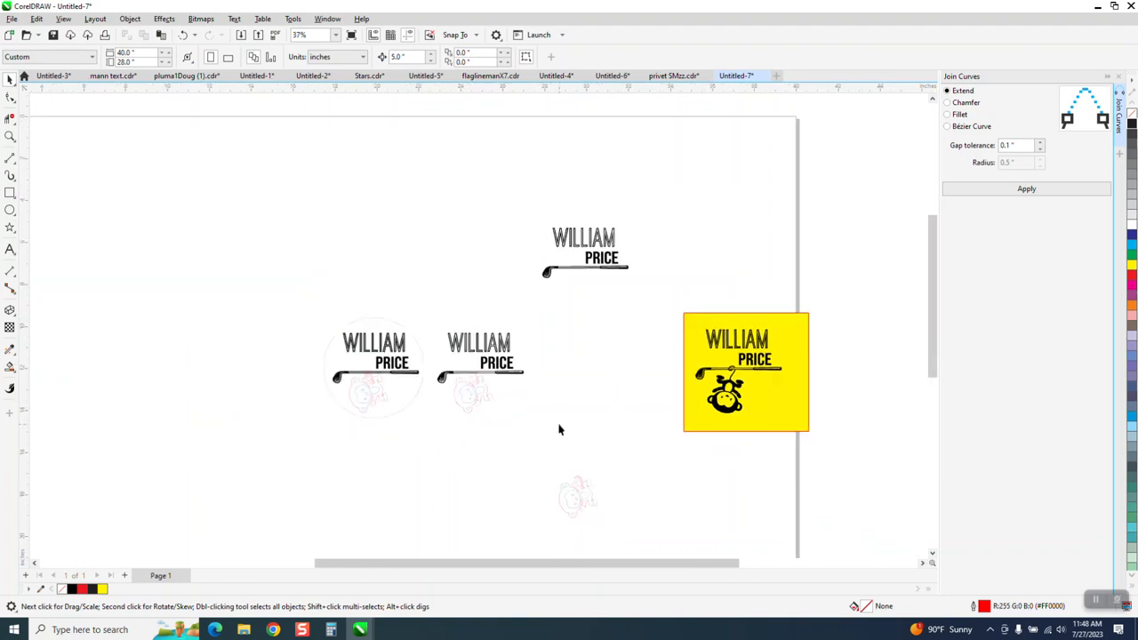
Nudge the traced monkey outline up under the top logo and zoom in to check it.
drag(622, 529, 623, 520)
key(Up)
key(Up)
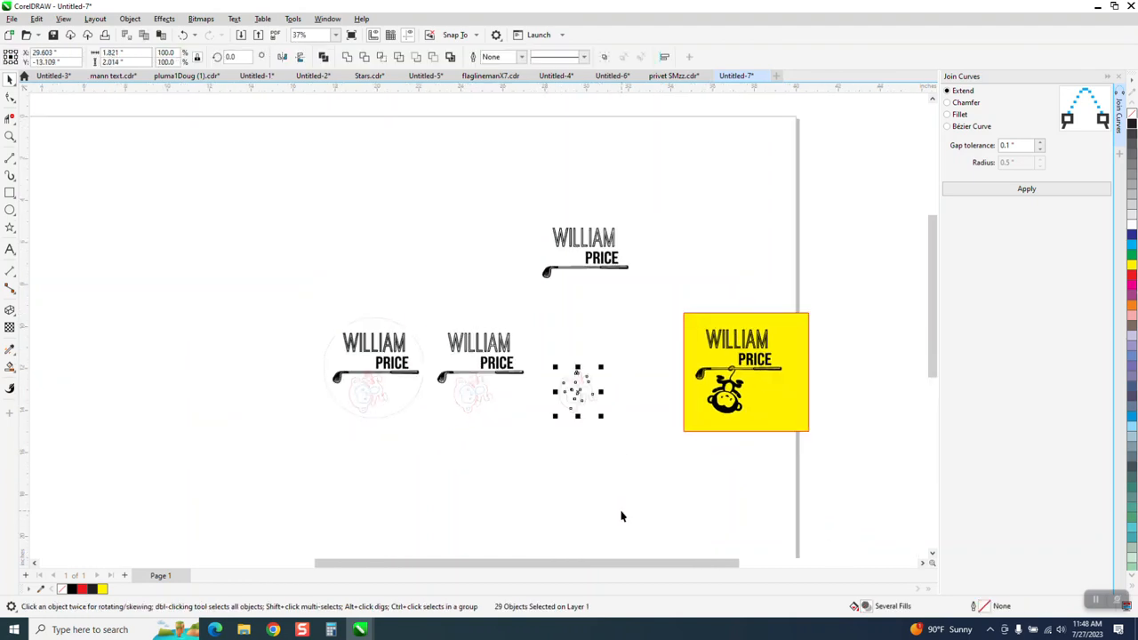
click(10, 136)
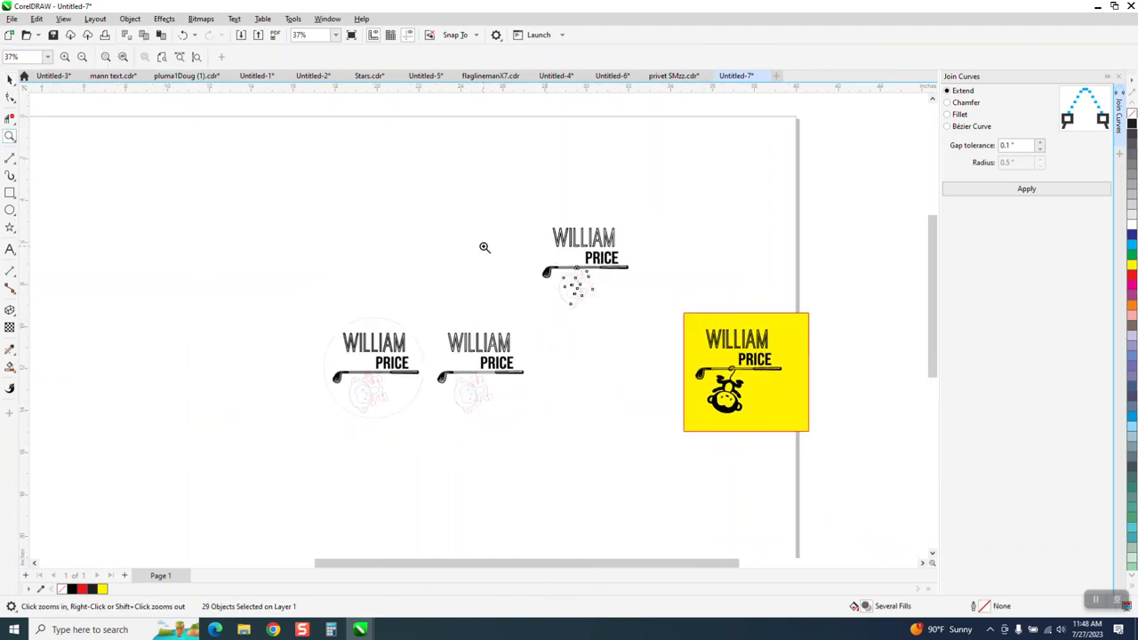
drag(519, 258, 667, 349)
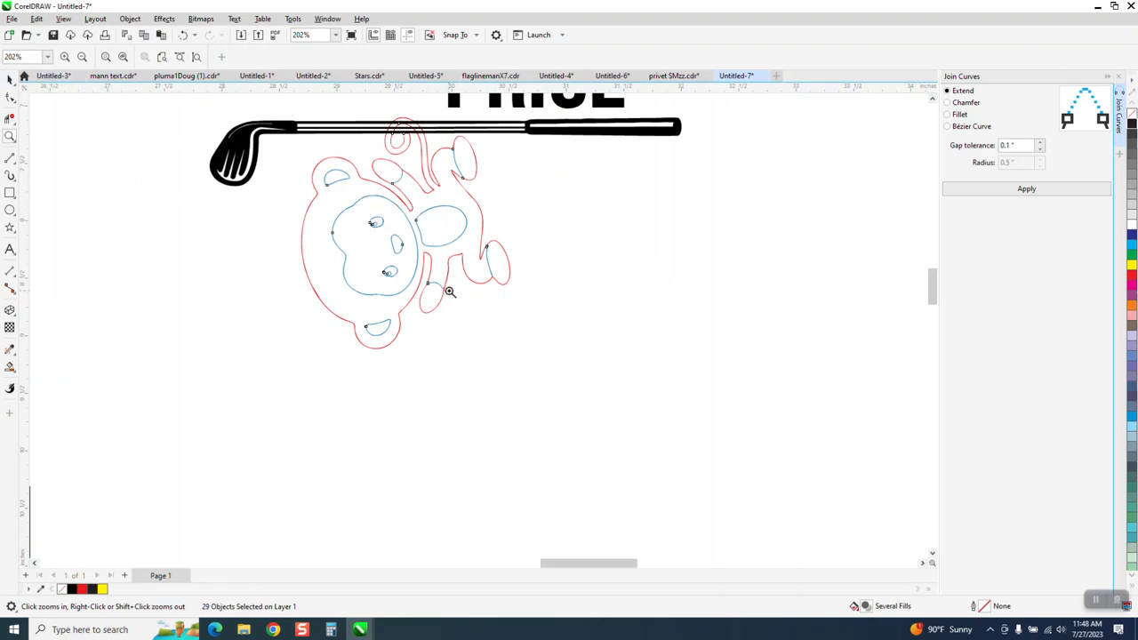
scroll(447, 293, down, 2)
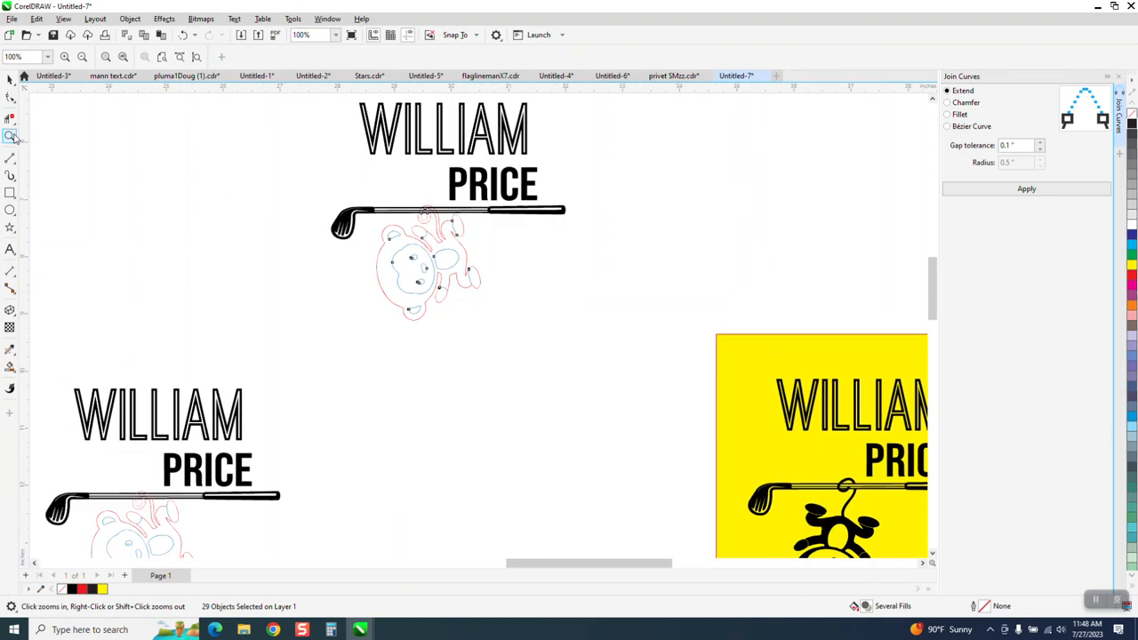
scroll(431, 177, down, 1)
drag(569, 328, 569, 327)
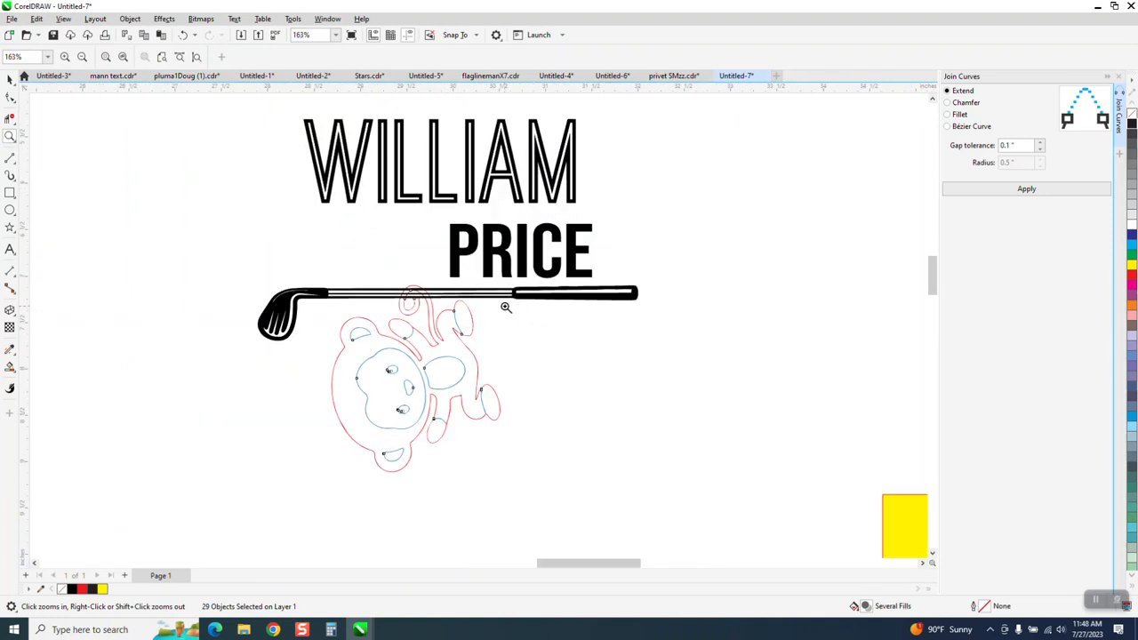